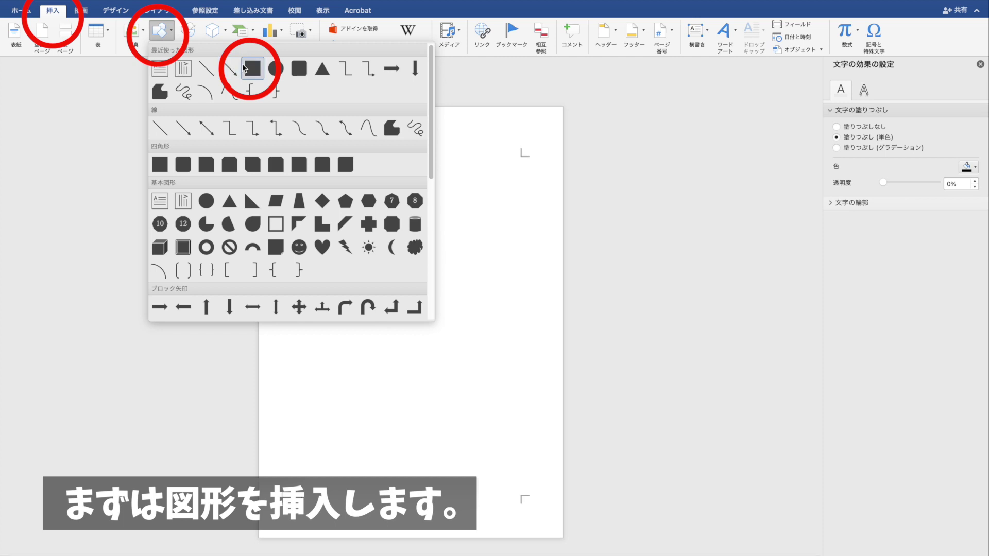
Step: Draw a rectangle about 200 mm wide and 70 mm high across the page's upper part and centre it horizontally
left_click(245, 67)
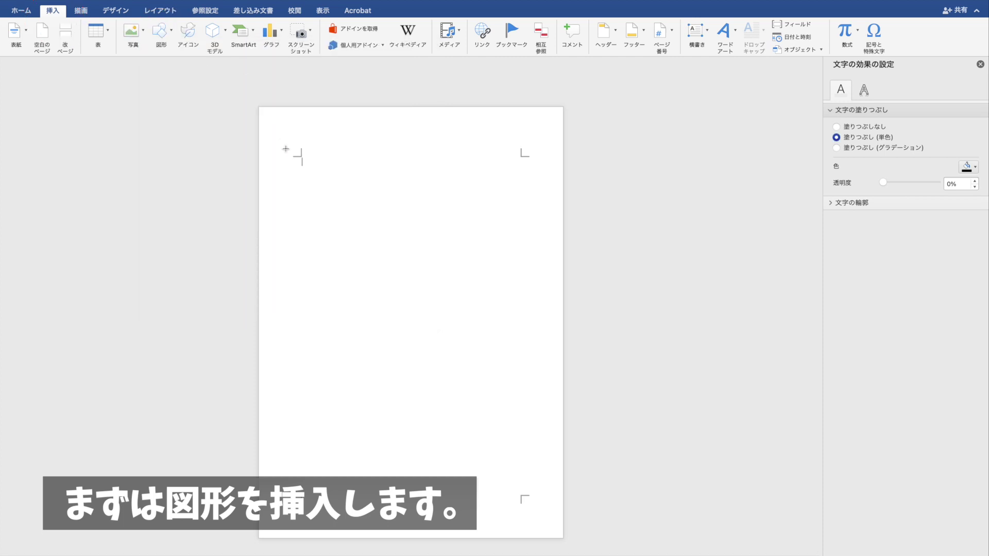
left_click_drag(268, 114, 559, 216)
left_click(771, 32)
left_click(773, 74)
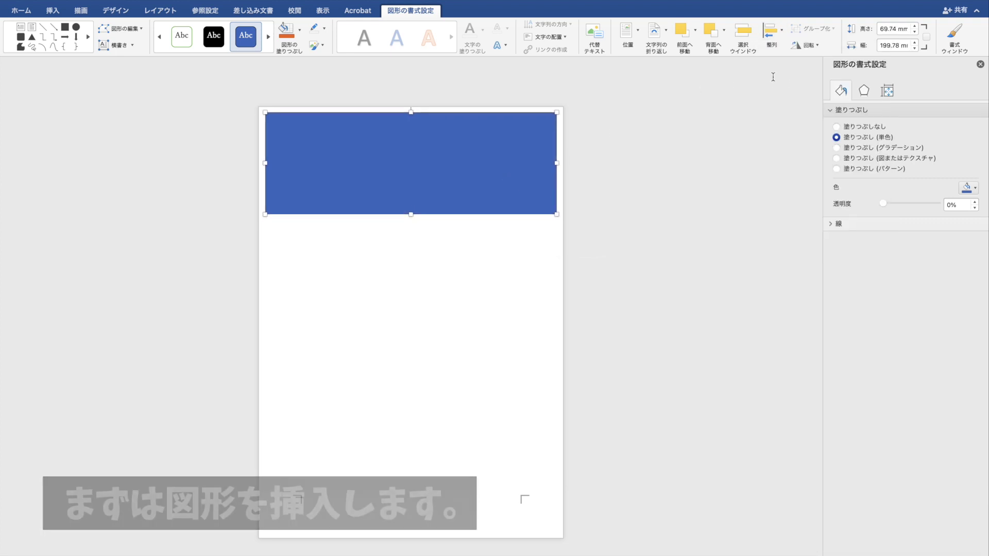
Step: Give the rectangle a gradient fill and set the gradient type to radial (放射)
left_click(300, 31)
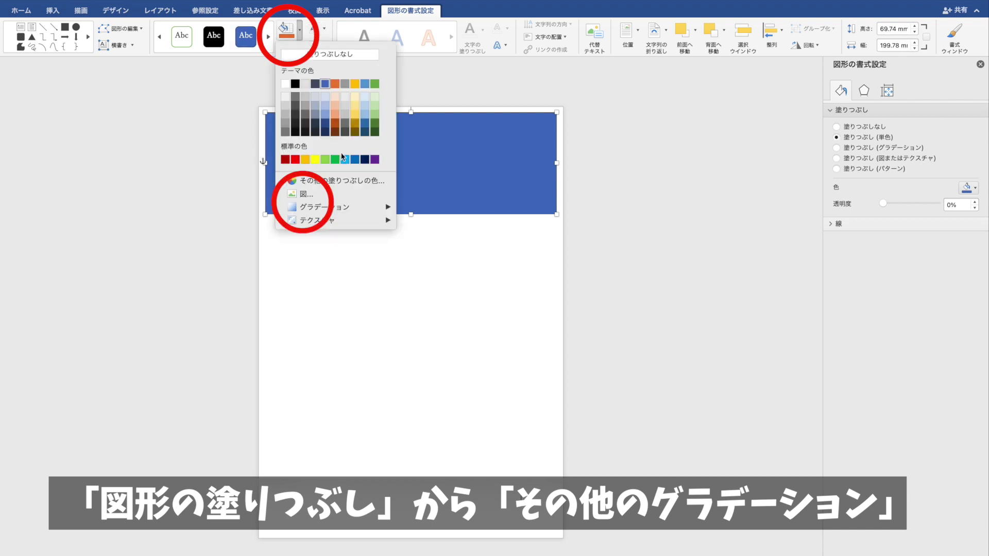
mouse_move(335, 207)
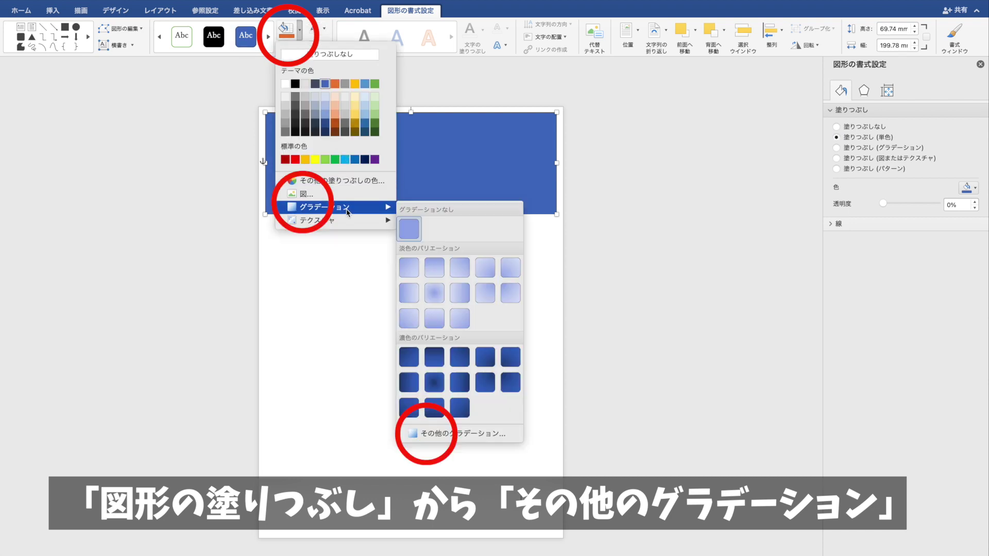
left_click(460, 436)
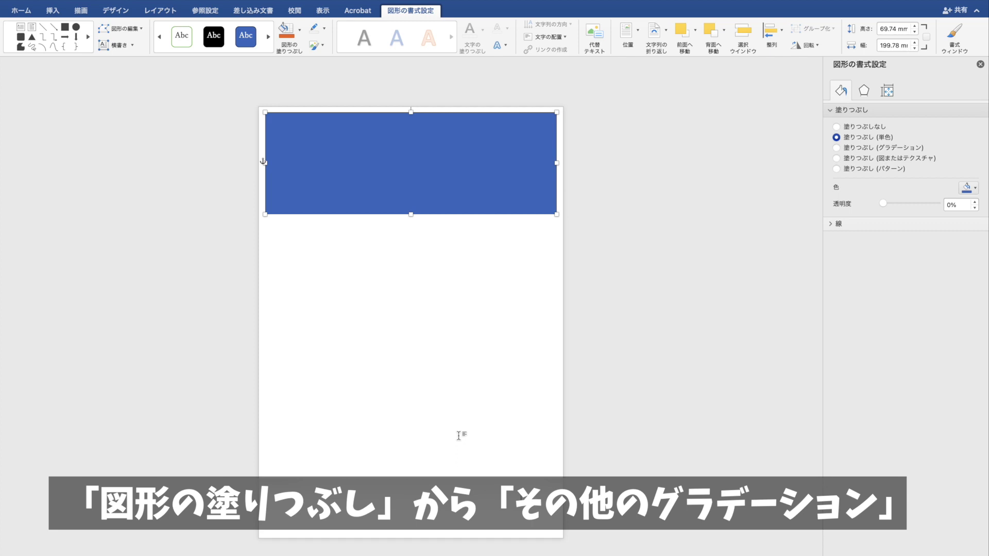
left_click(873, 149)
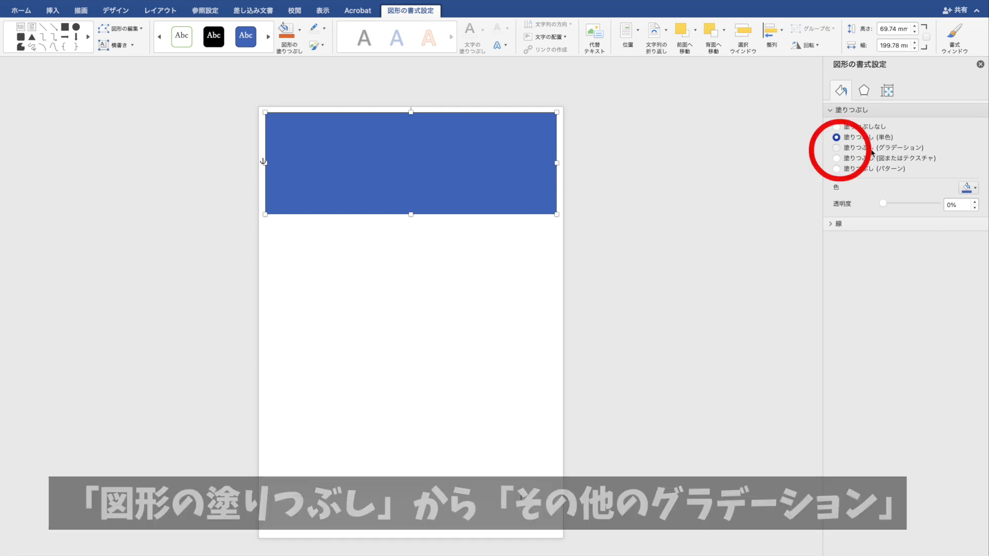
left_click(933, 211)
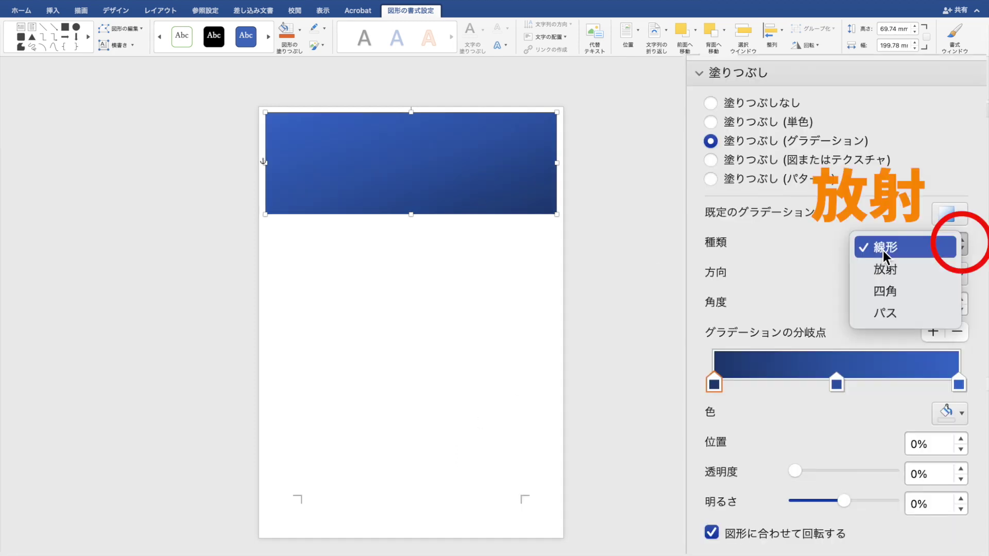
left_click(886, 270)
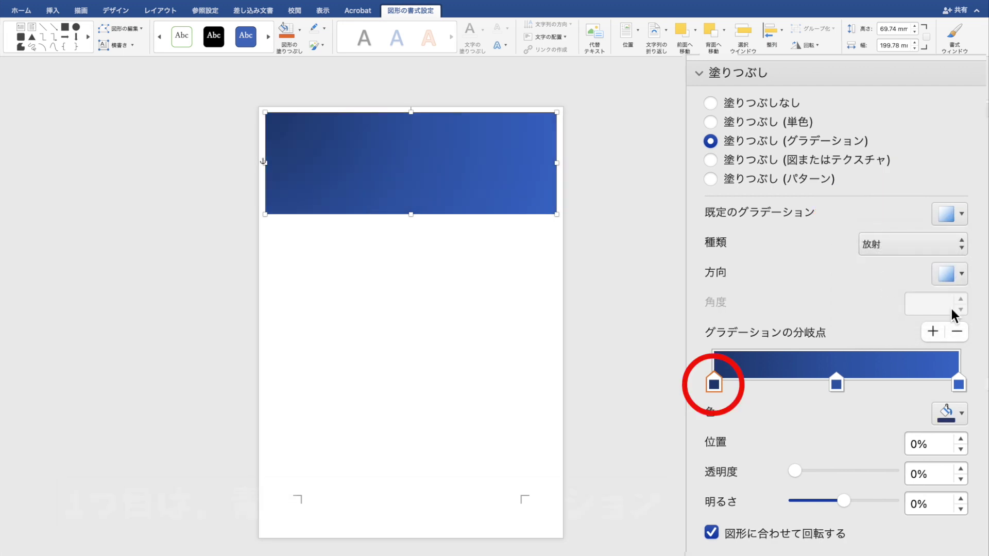
Step: Make the gradient run from theme blue at the first stop to theme light blue at the last, and remove the middle stop
left_click(940, 415)
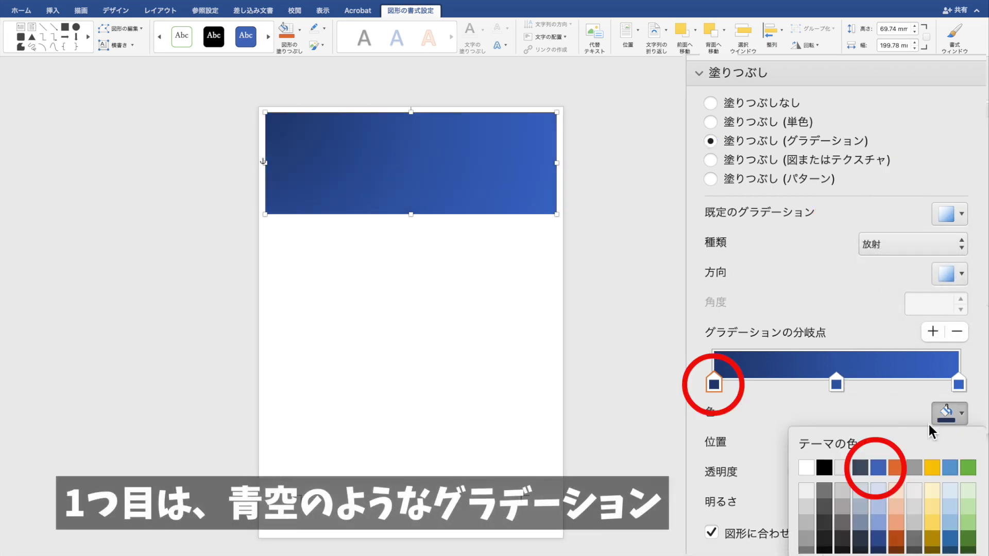
left_click(884, 469)
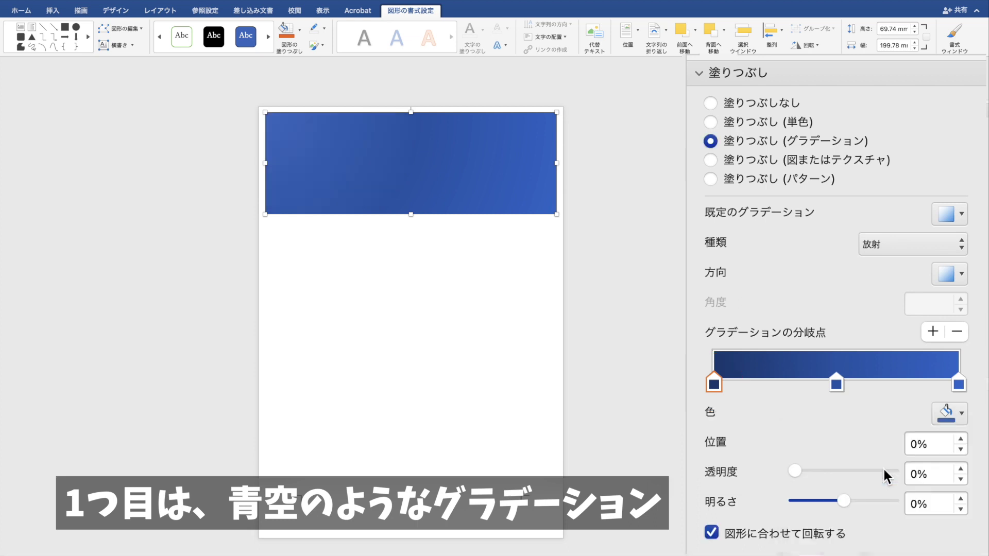
left_click(960, 387)
left_click(944, 415)
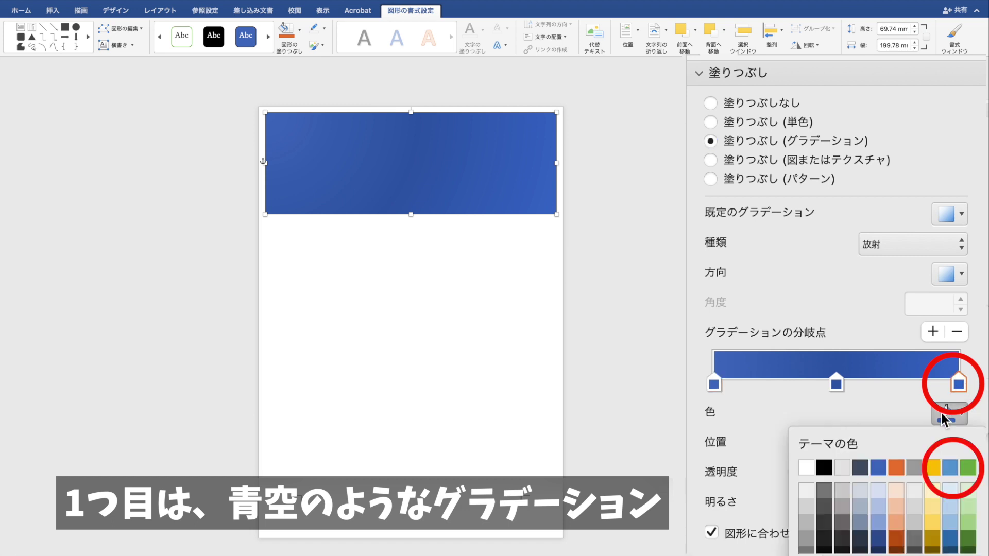
left_click(951, 468)
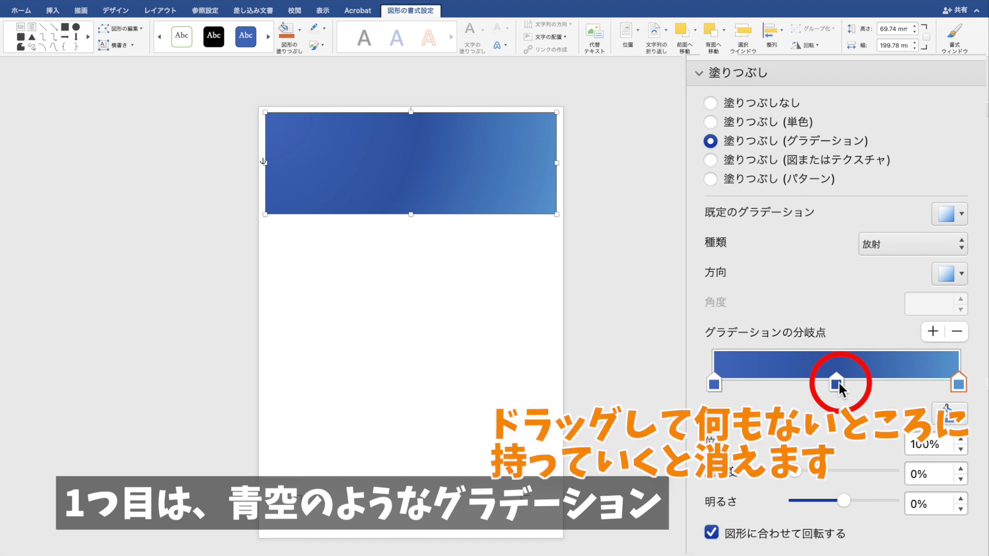
left_click_drag(840, 383, 839, 428)
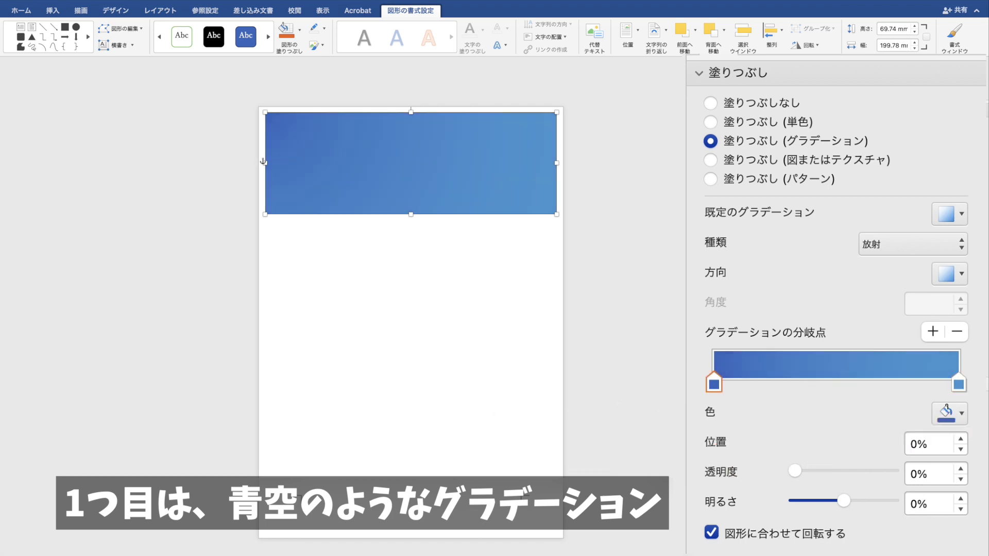
left_click(671, 274)
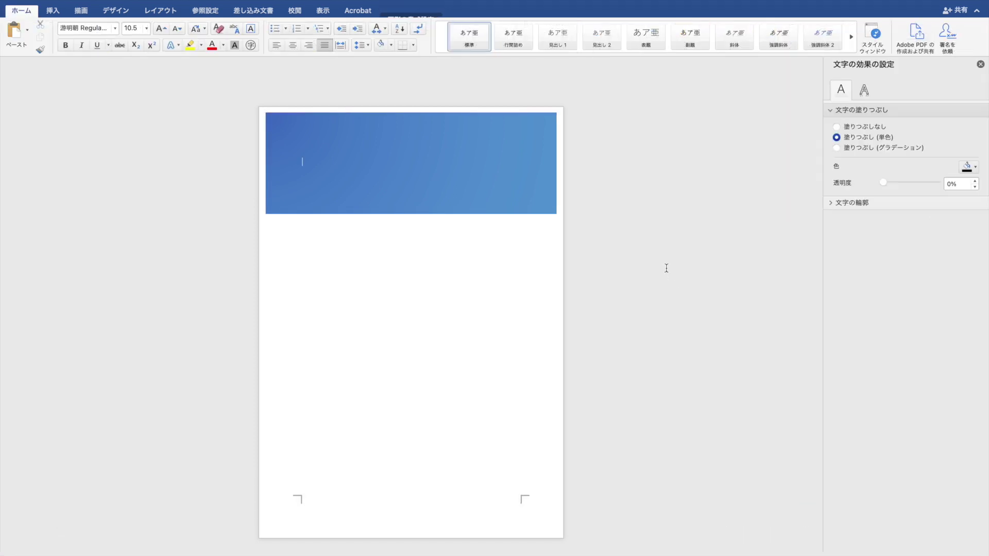
Step: Duplicate the blue gradient rectangle and place the copy directly below the original
left_click(378, 170)
left_click_drag(378, 170, 378, 278)
left_click(446, 162)
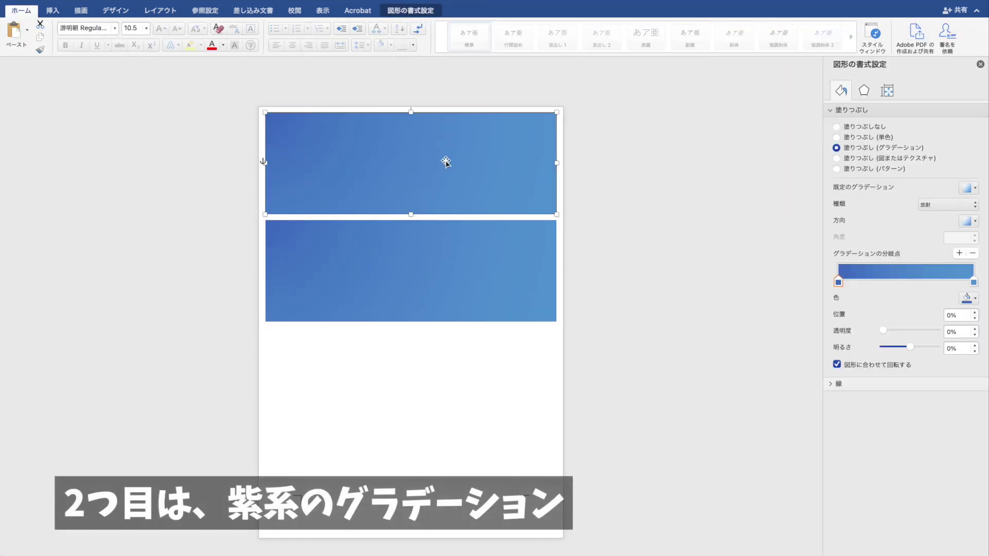
Step: Set the lower rectangle's first gradient stop to standard purple and select its last stop
left_click(967, 299)
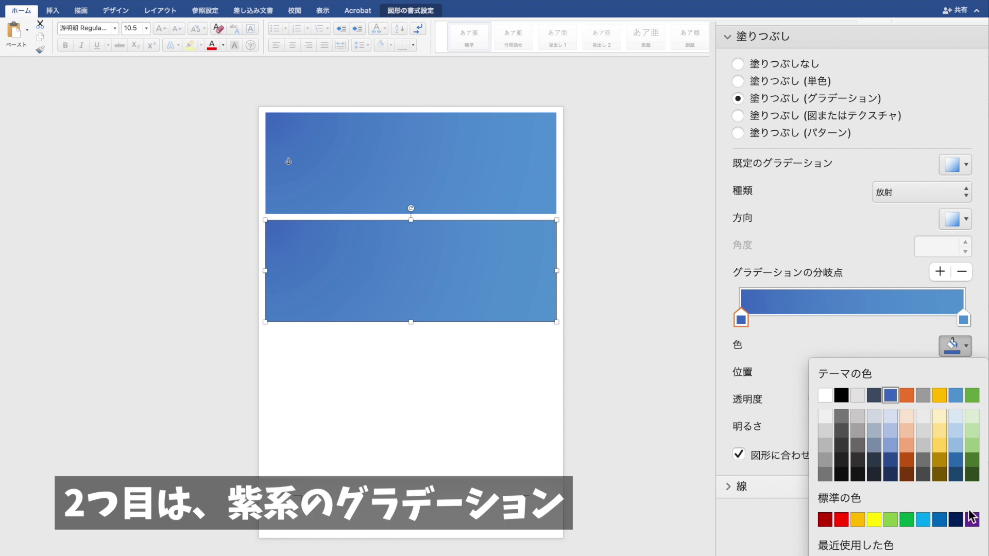
left_click(972, 519)
left_click(963, 319)
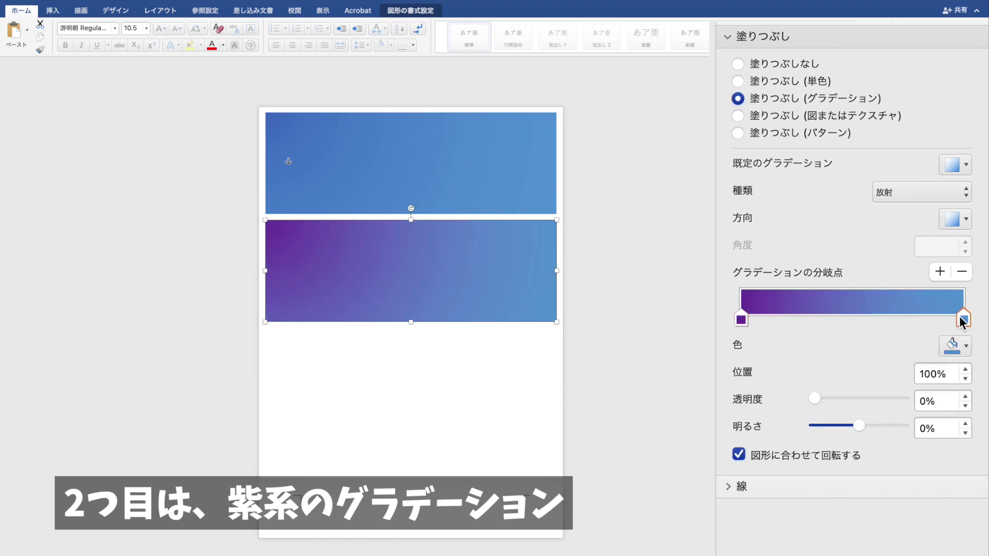
left_click(955, 345)
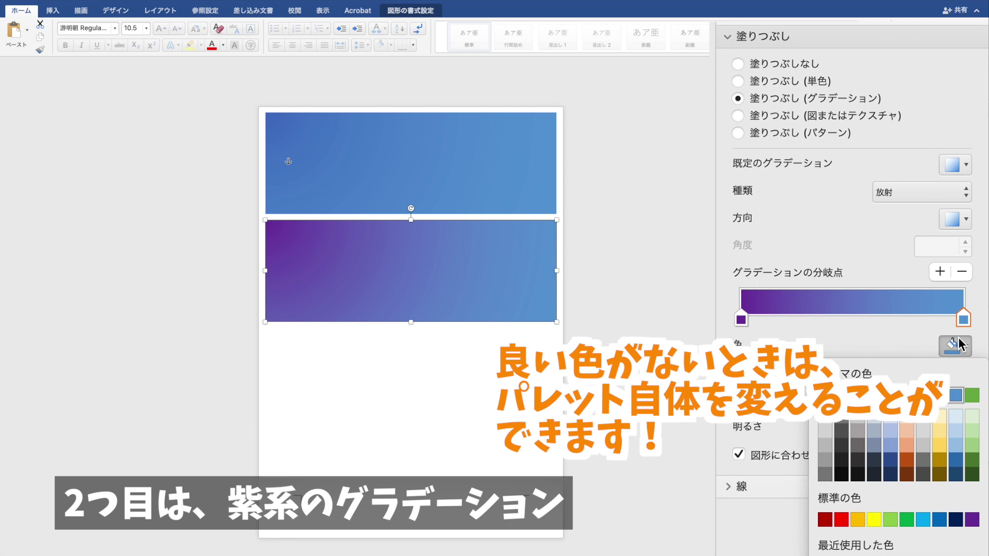
left_click(959, 344)
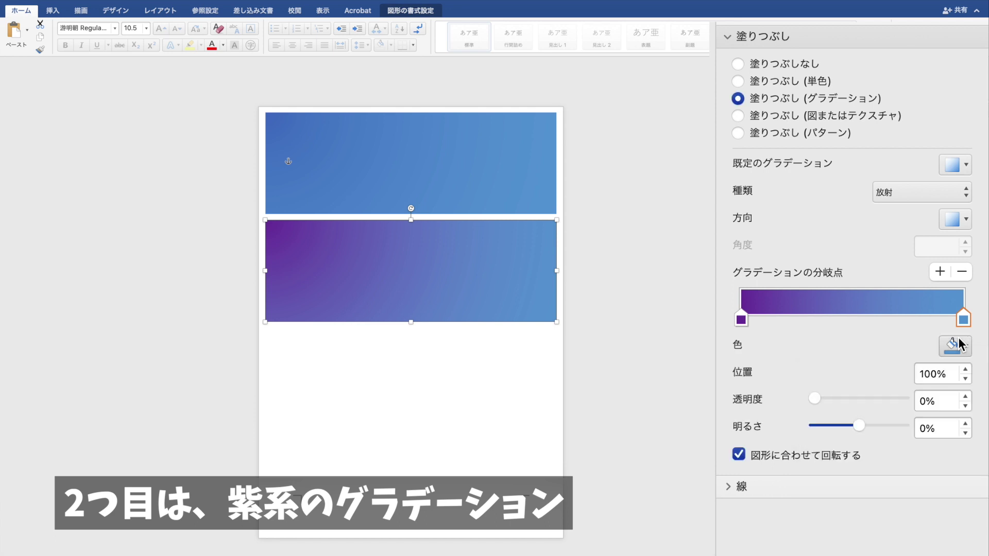
Step: Change the document's theme colours to the Office 2007 - 2010 colour set
left_click(116, 11)
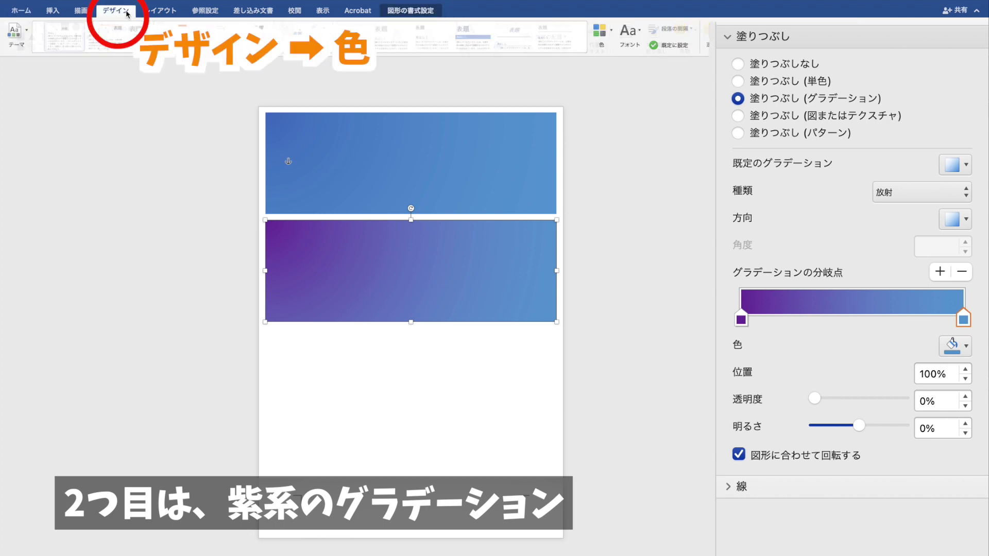
left_click(600, 32)
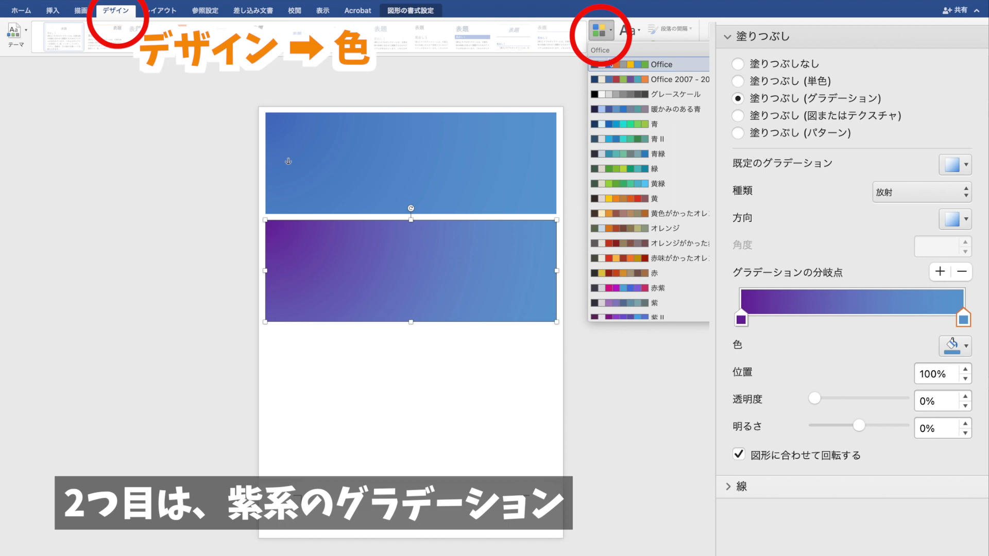
left_click(615, 81)
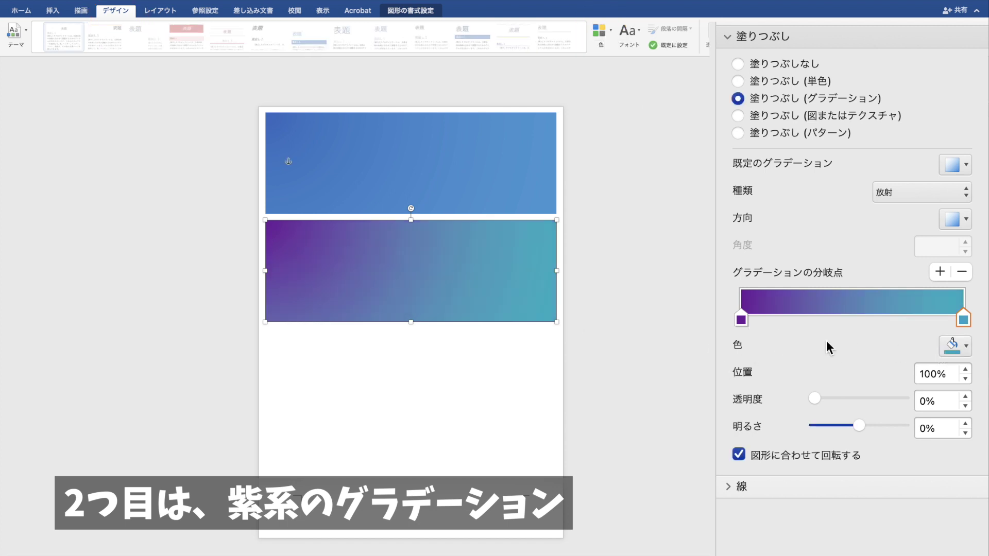
Step: Try theme purple and its lighter and darker shades on the lower rectangle's first gradient stop, ending on standard purple
left_click(741, 319)
left_click(951, 349)
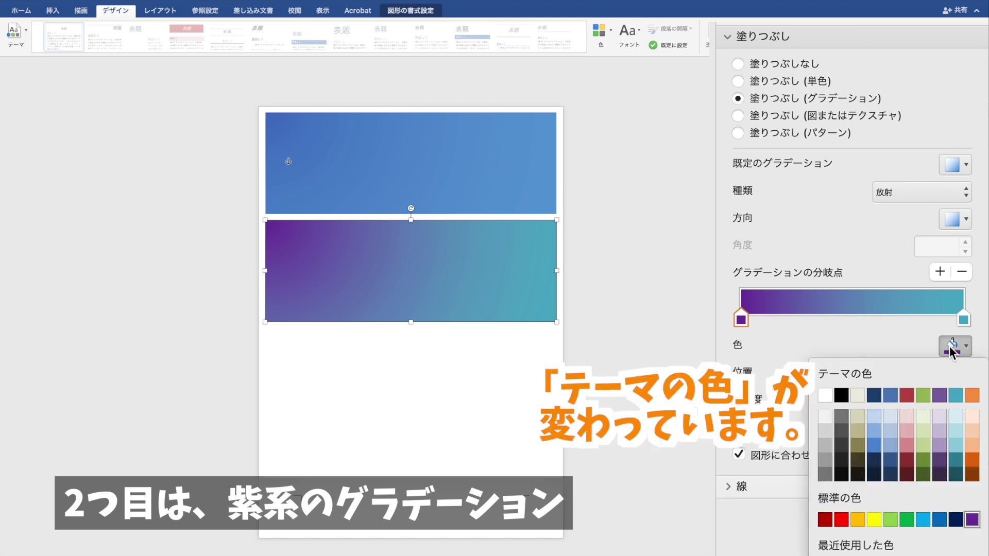
left_click(941, 398)
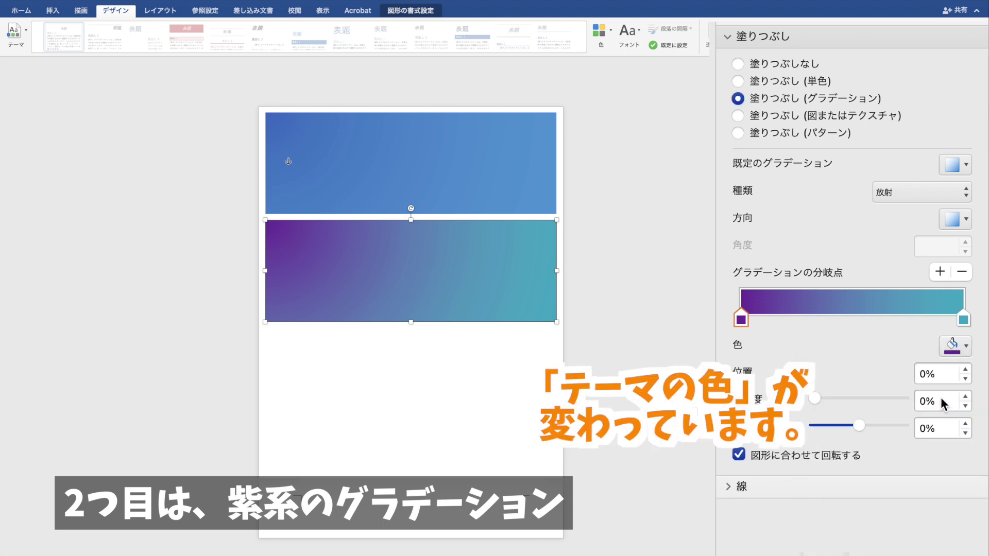
left_click(953, 347)
left_click(953, 347)
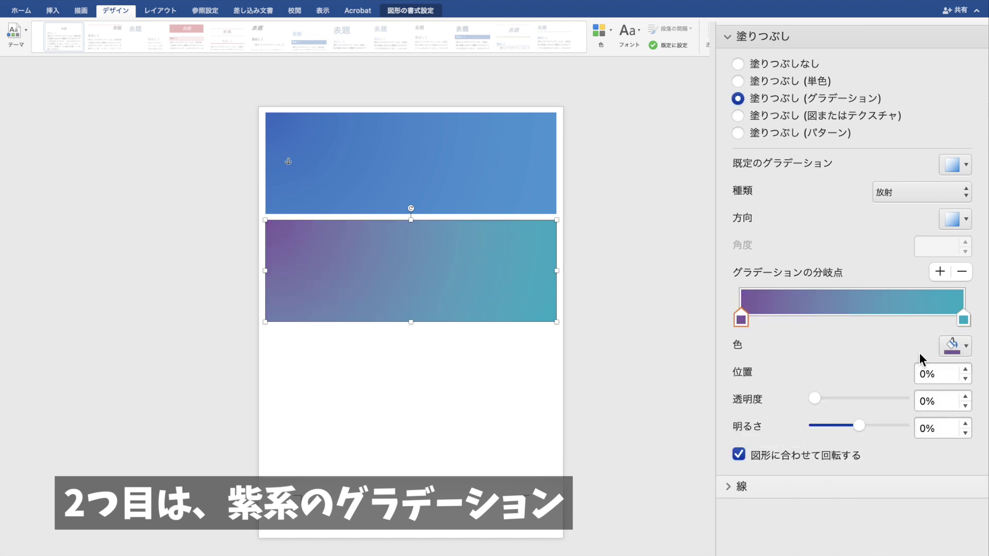
left_click(953, 350)
left_click(940, 445)
left_click(953, 350)
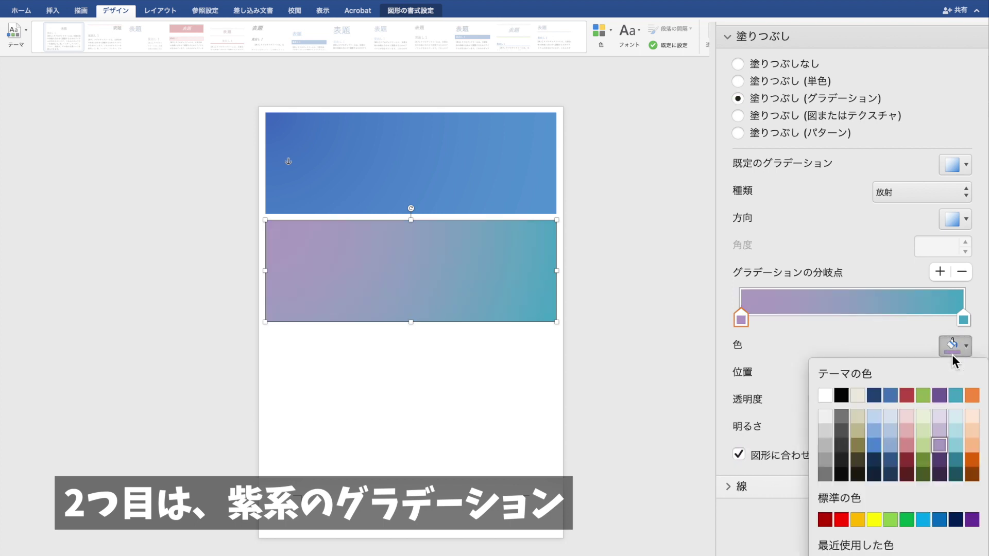
left_click(939, 461)
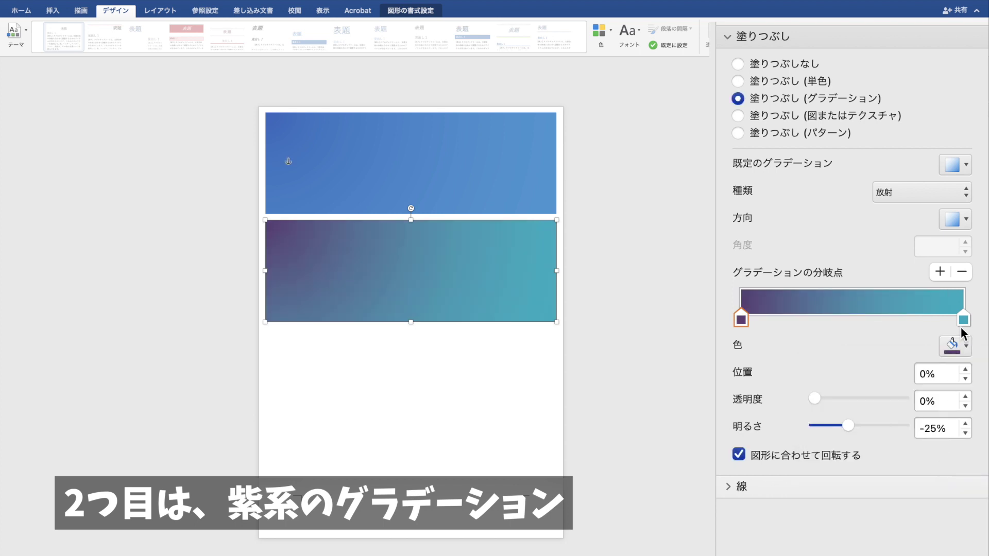
left_click(959, 346)
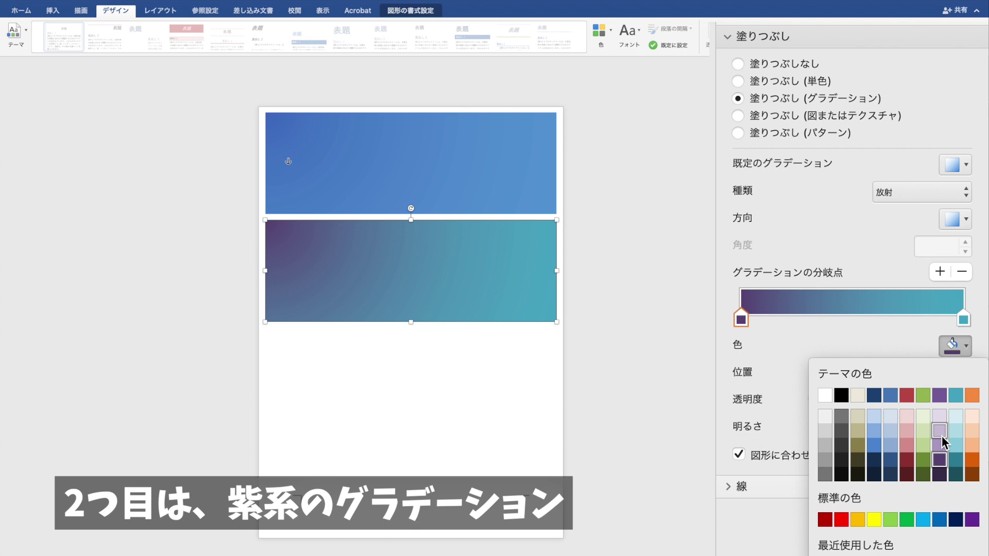
left_click(973, 518)
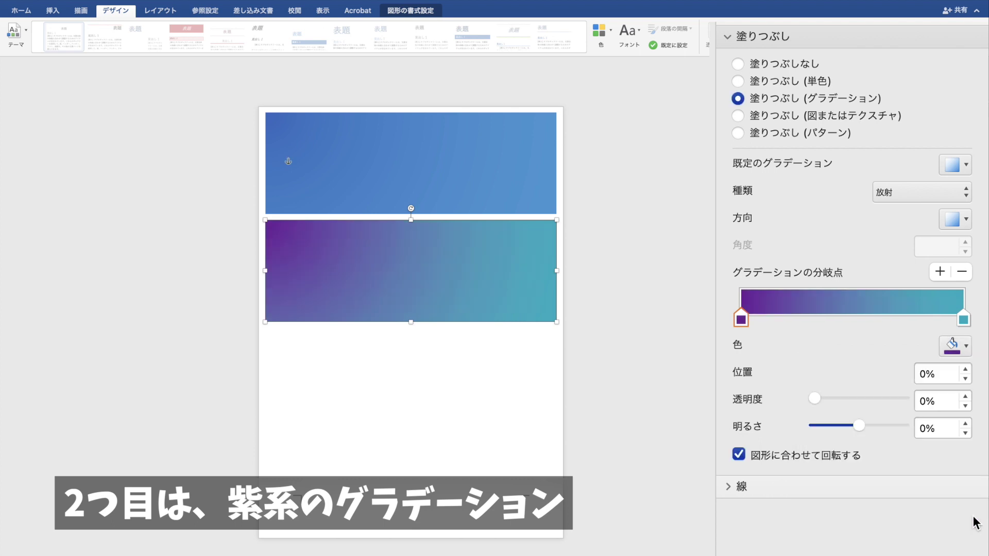
Step: Try a lighter and a darker teal on the lower rectangle's last gradient stop, ending on the base theme teal
left_click(967, 319)
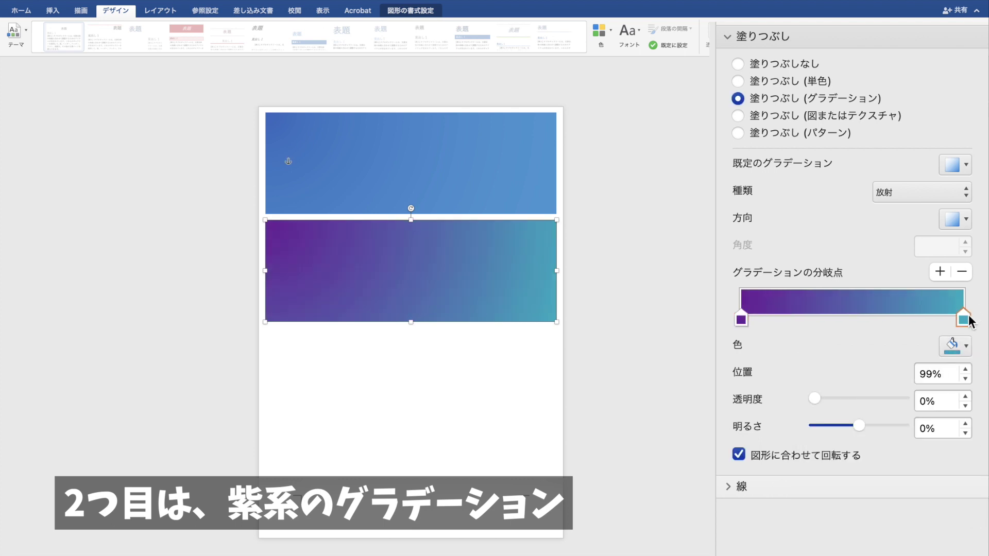
left_click(963, 343)
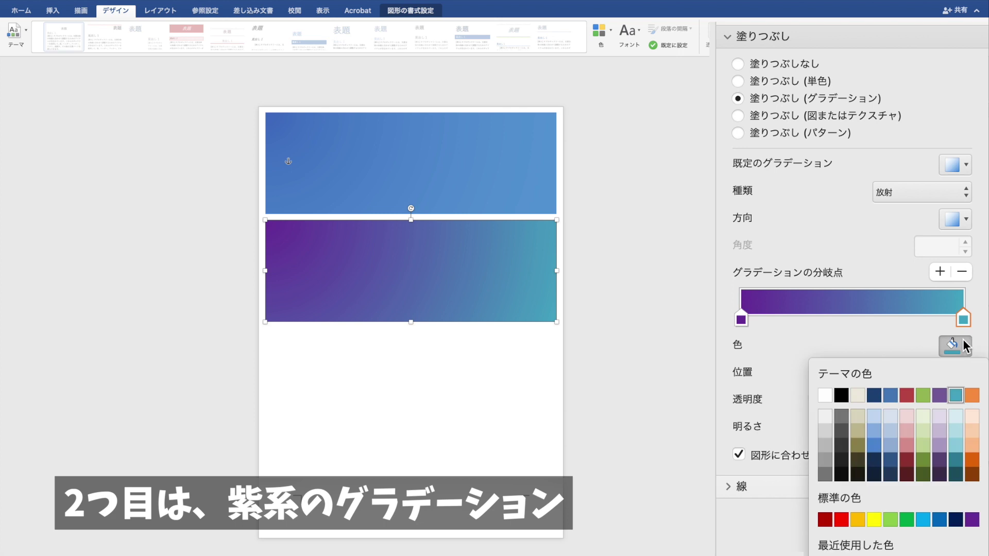
left_click(959, 456)
left_click(963, 346)
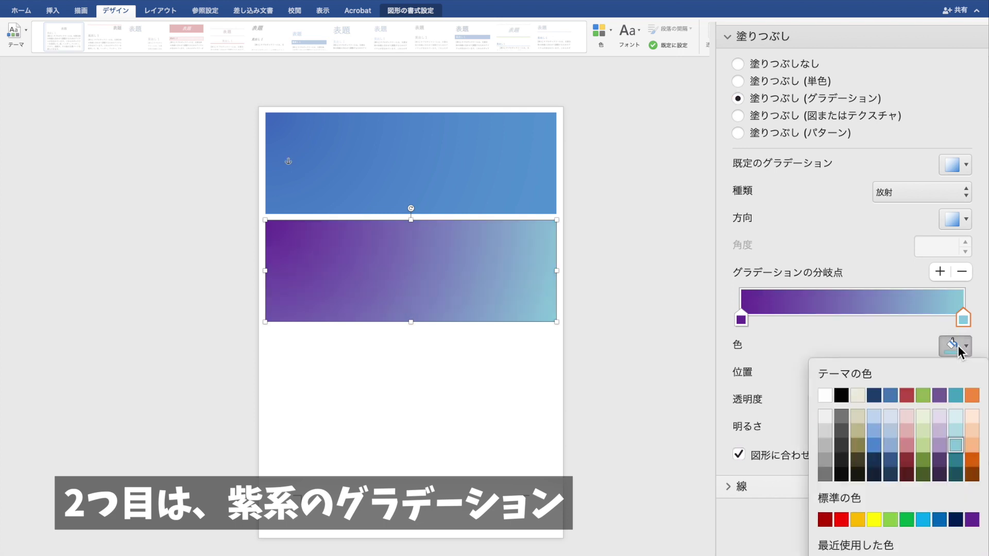
left_click(957, 460)
left_click(966, 346)
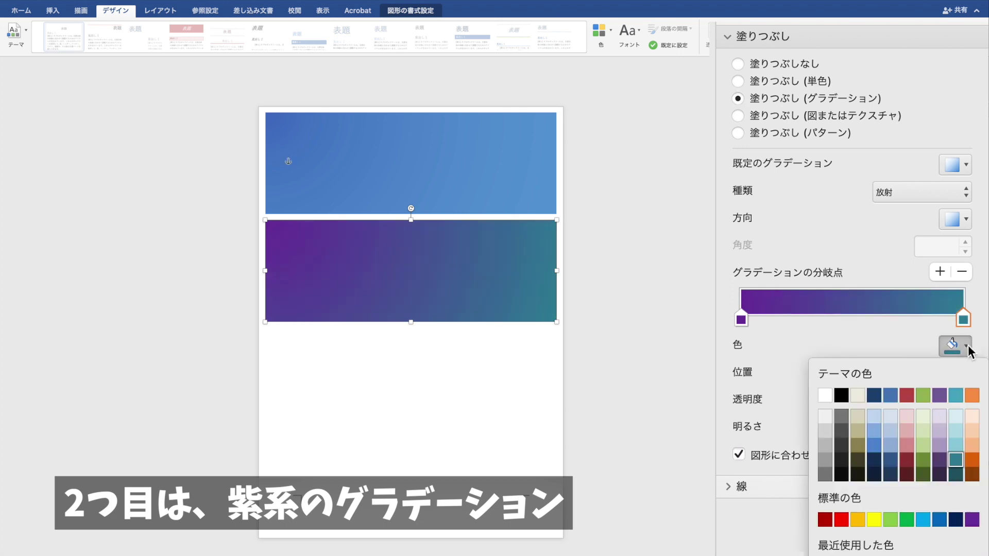
left_click(962, 397)
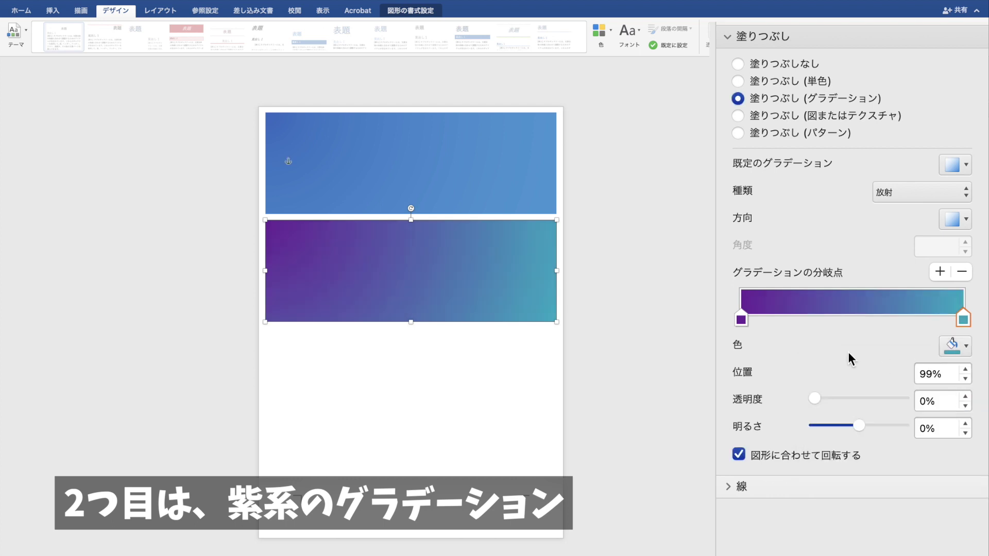
Step: Compare theme purple and its darker shade on the second rectangle's first gradient stop, then return the stop to standard purple
left_click(737, 319)
left_click(954, 350)
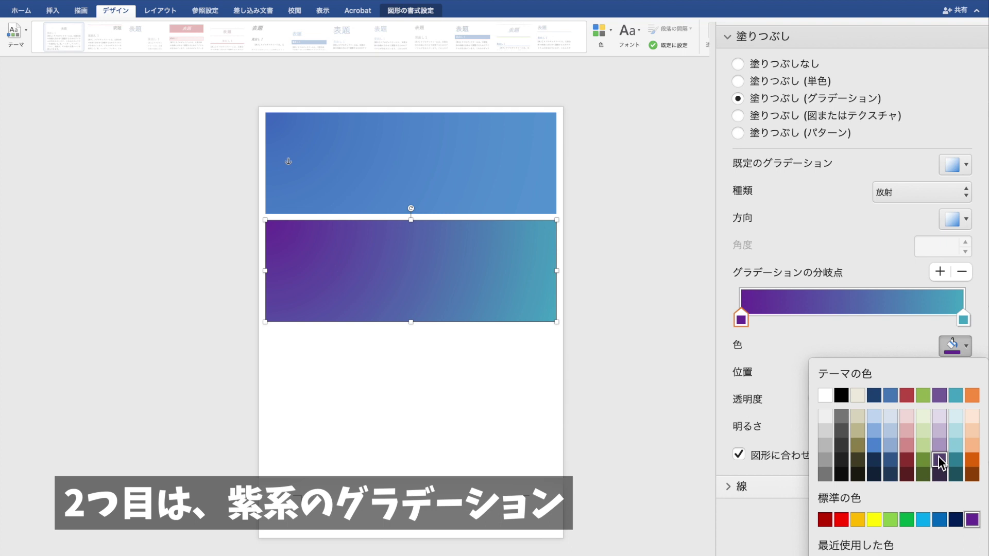
left_click(938, 456)
left_click(956, 350)
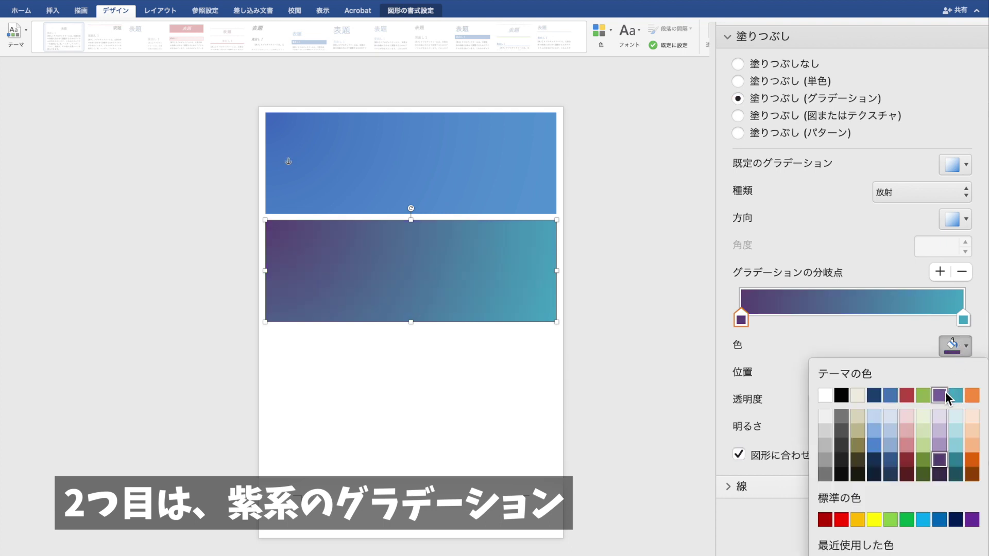
left_click(941, 395)
left_click(954, 347)
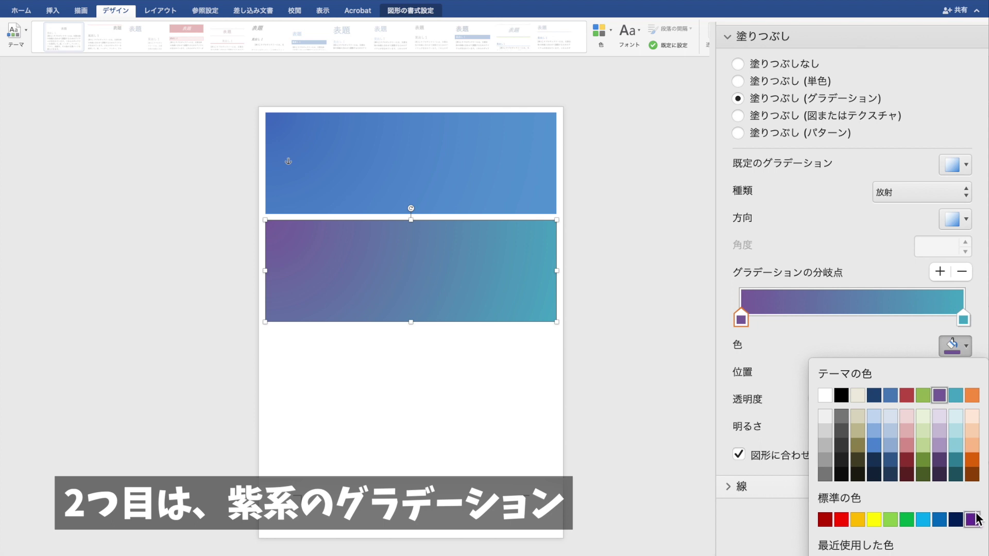
left_click(940, 460)
left_click(954, 346)
left_click(972, 519)
Step: Duplicate the purple-to-blue rectangle and place the copy directly below it as the third band
left_click(302, 161)
left_click(530, 287)
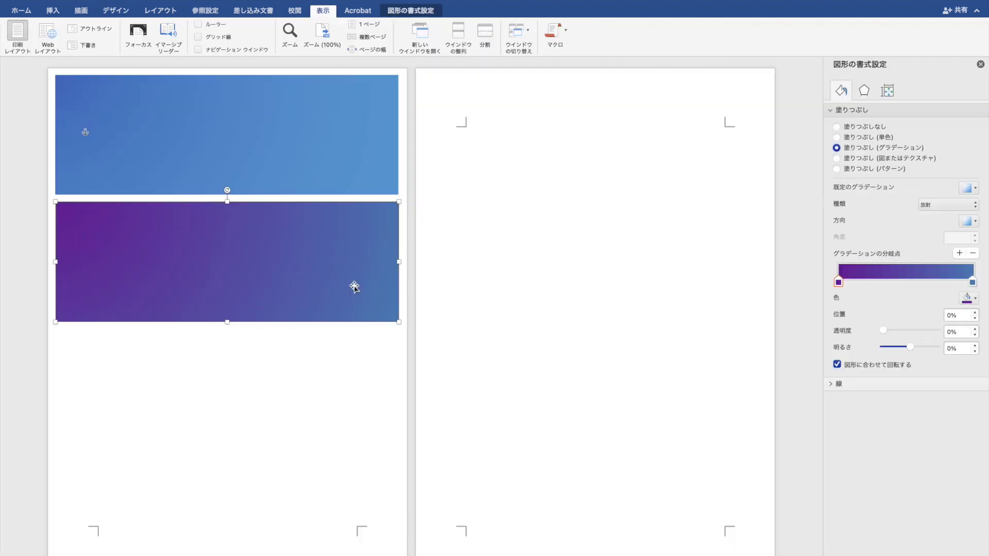
left_click_drag(353, 285, 339, 392)
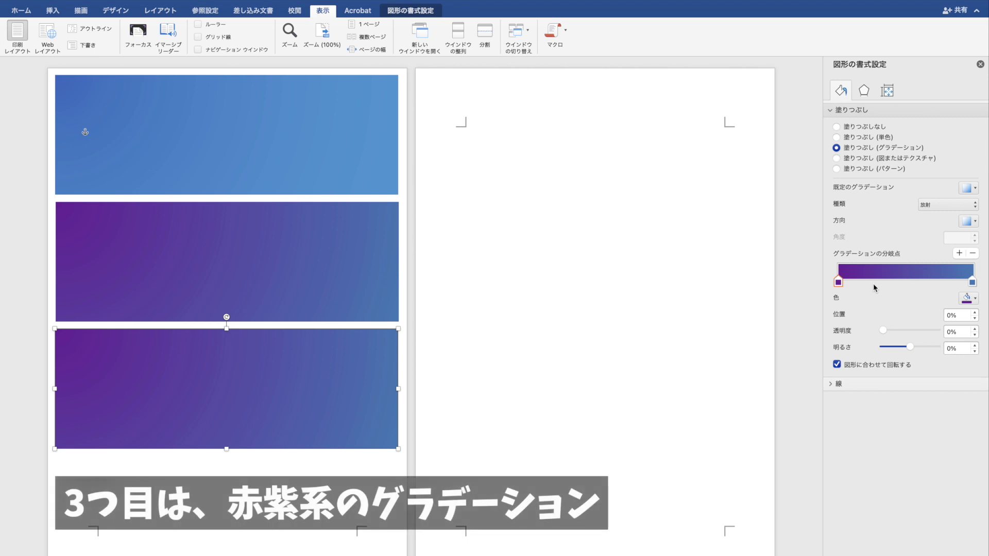
Step: Change the document's theme colours to the 赤紫 colour set
left_click(115, 14)
left_click(600, 36)
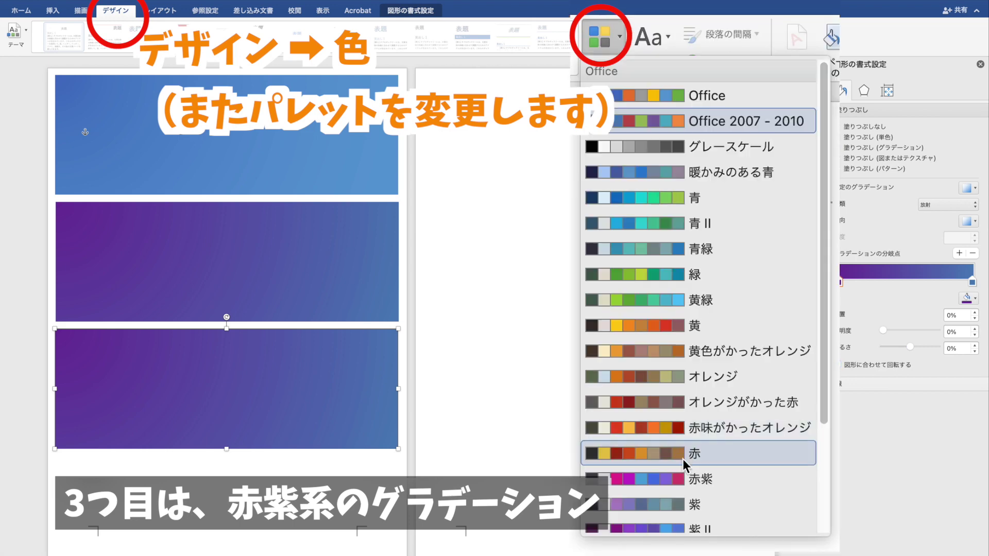
scroll(682, 460, "down", 5)
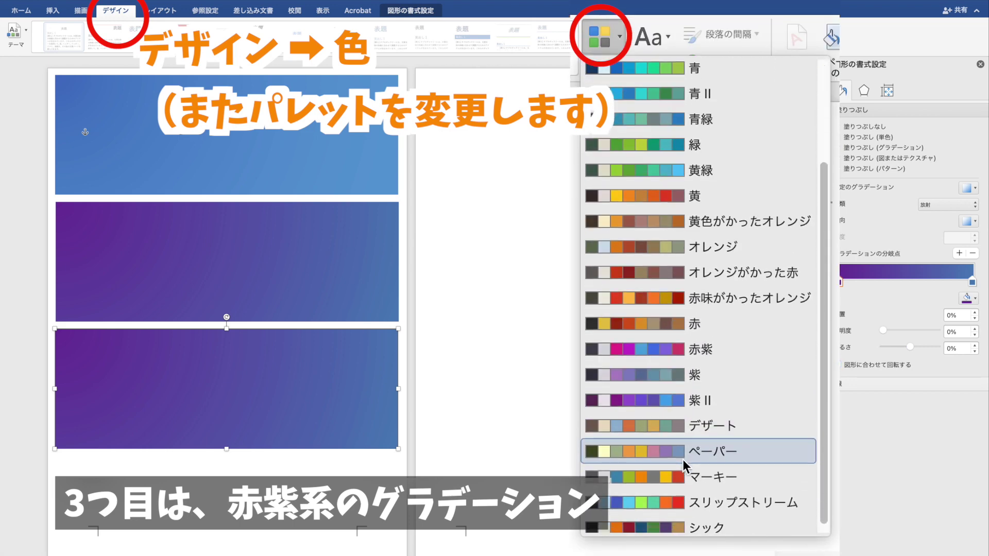
scroll(682, 460, "down", 1)
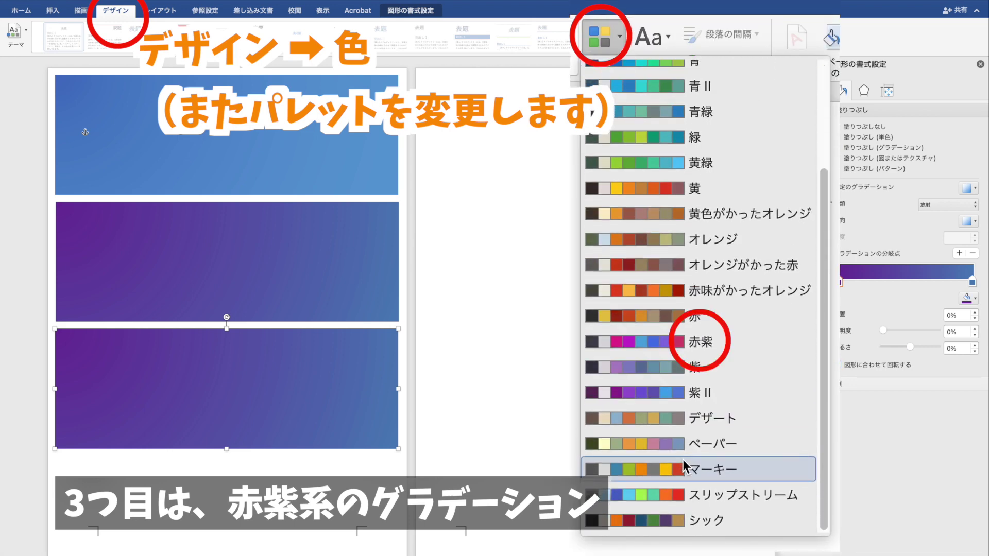
left_click(690, 349)
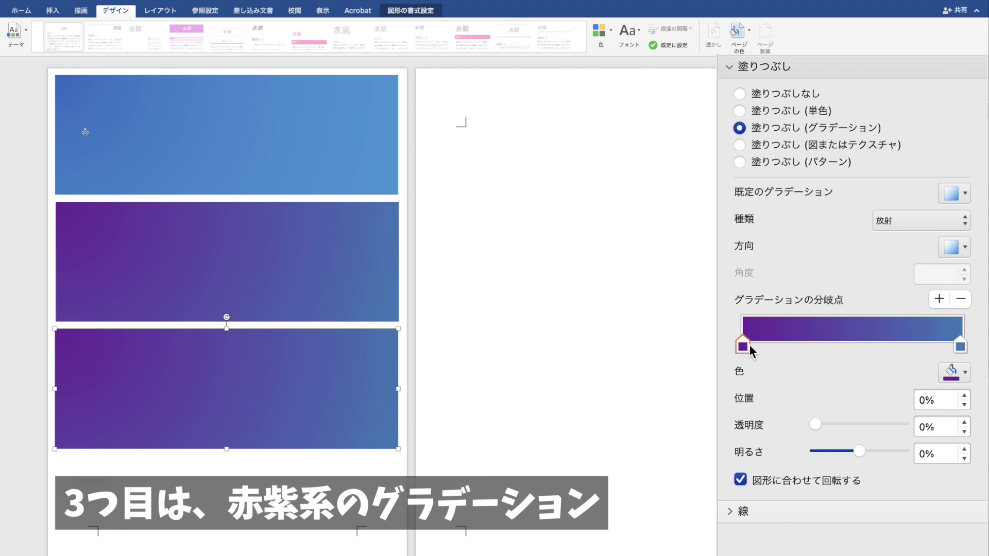
Step: Set the third rectangle's first gradient stop to theme magenta-purple and its last stop to theme pink
left_click(961, 373)
left_click(906, 421)
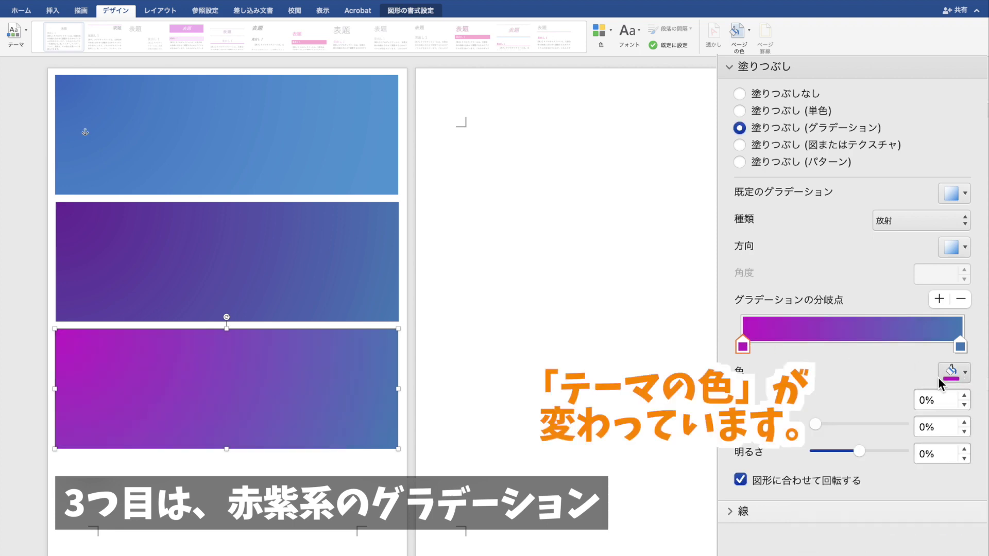
left_click(956, 343)
left_click(961, 373)
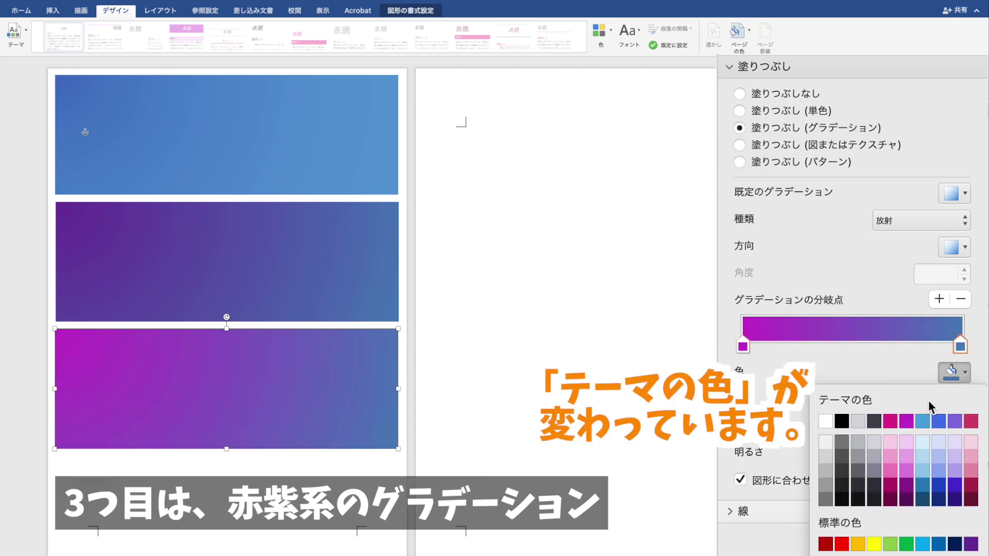
left_click(888, 422)
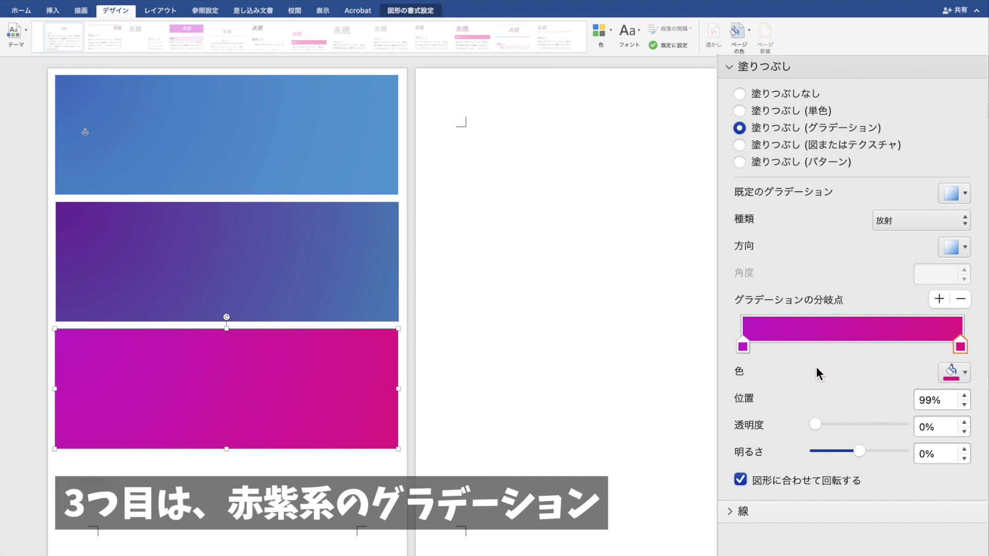
Step: Recolour the third rectangle's first gradient stop to theme violet and place a copy of the rectangle directly below it
left_click(744, 346)
left_click(956, 375)
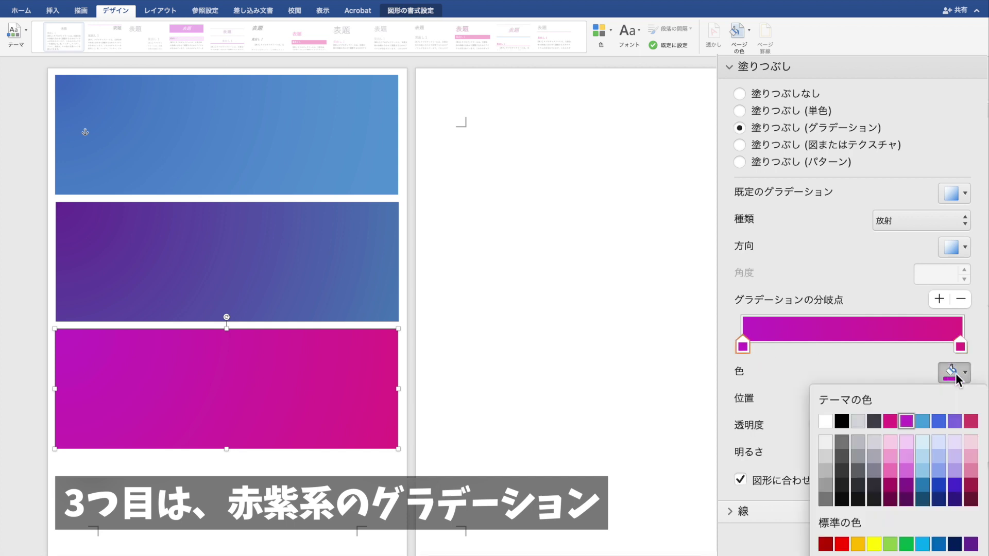
left_click(954, 421)
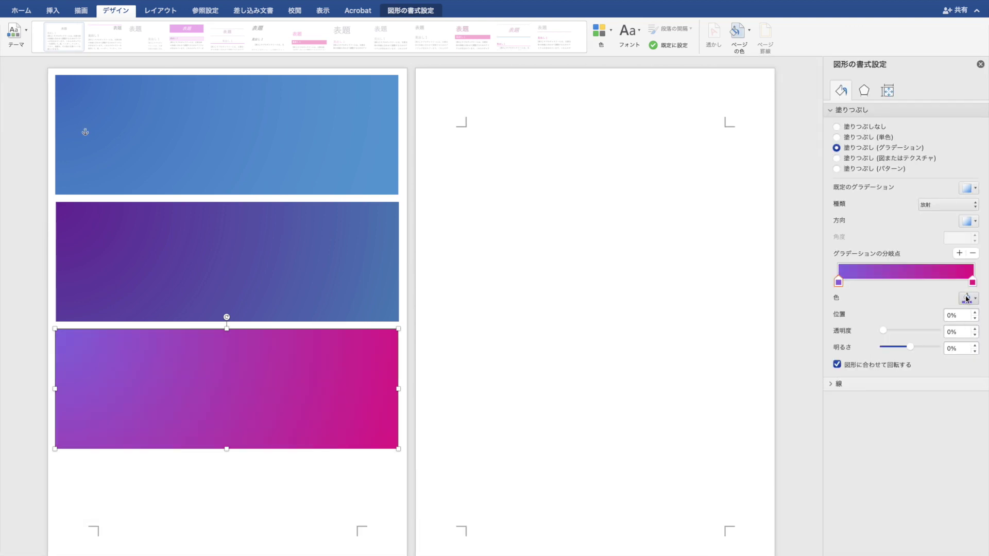
left_click(324, 401)
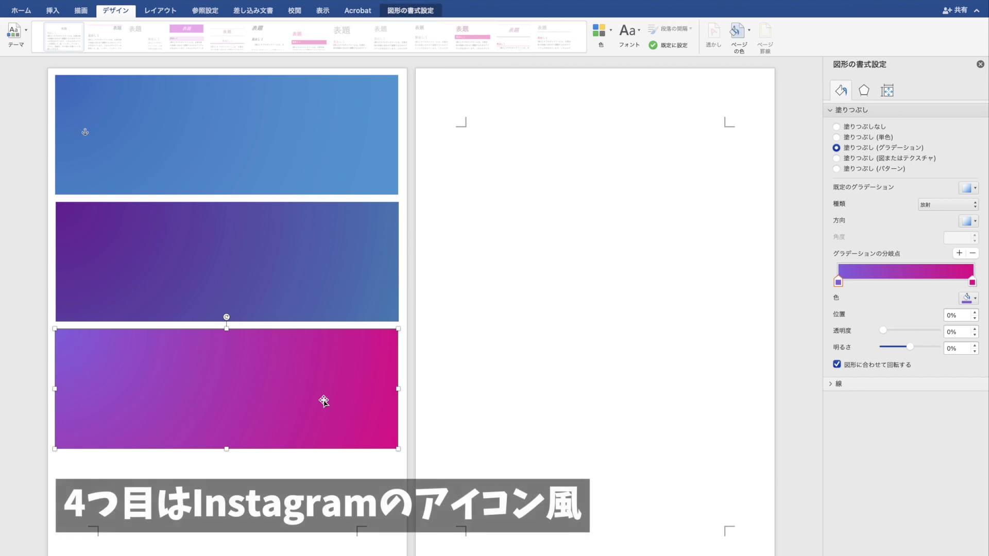
left_click_drag(324, 401, 315, 515)
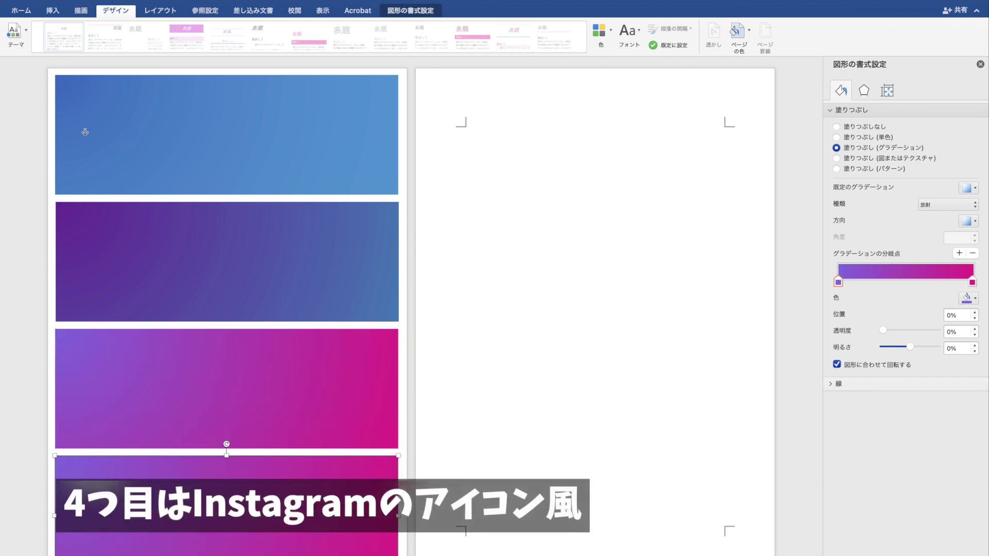
Step: Add a middle gradient stop at 53% to the fourth rectangle, try standard orange on it and settle on standard red
left_click(972, 282)
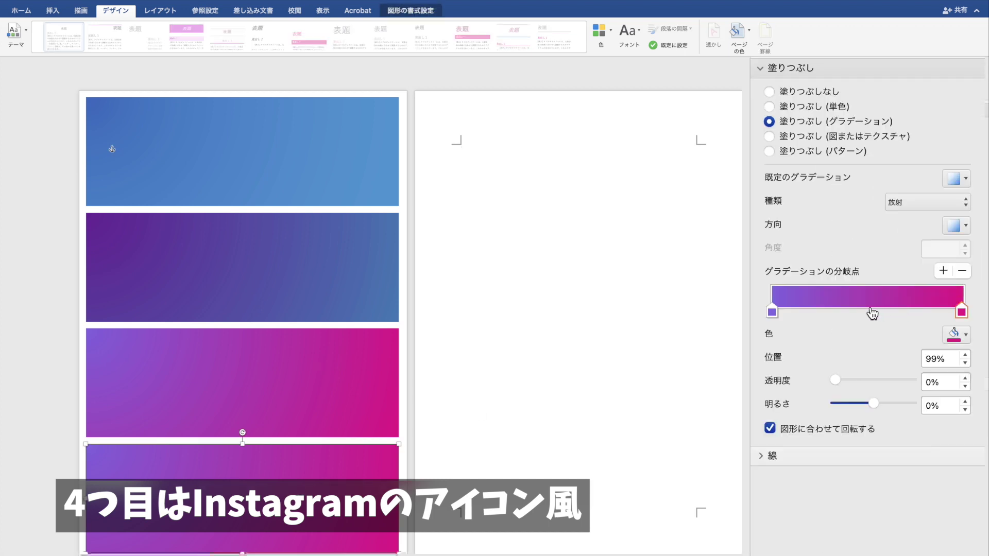
left_click(874, 309)
left_click(953, 334)
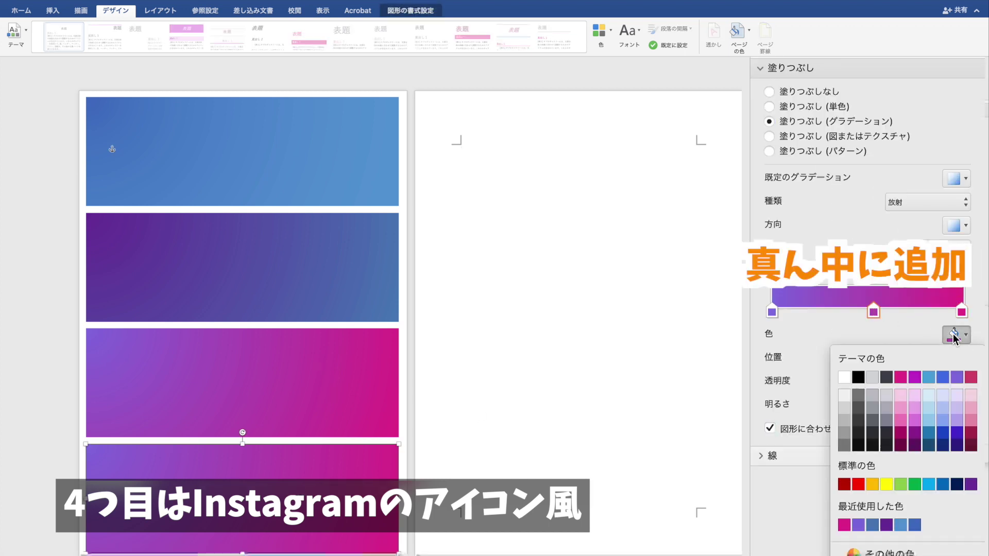
left_click(872, 484)
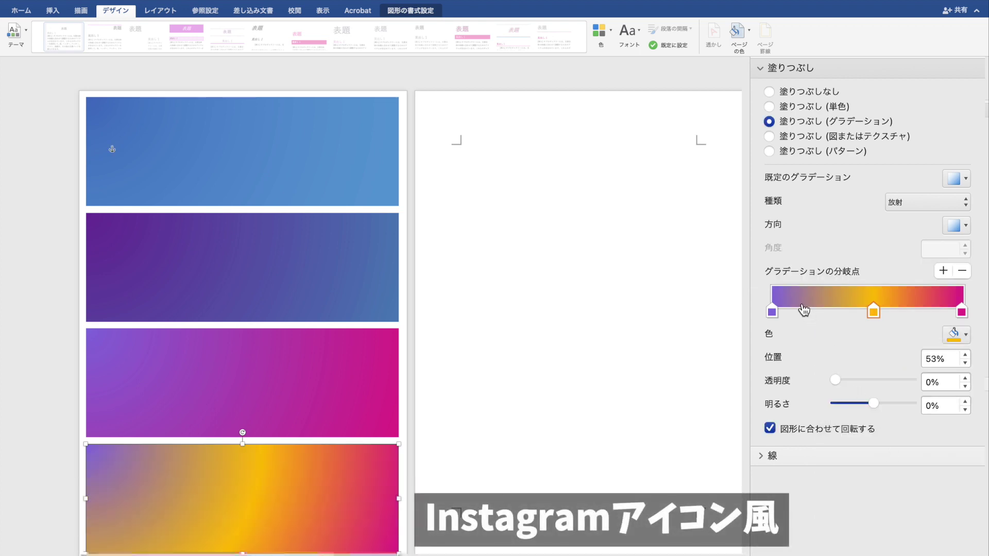
left_click(955, 333)
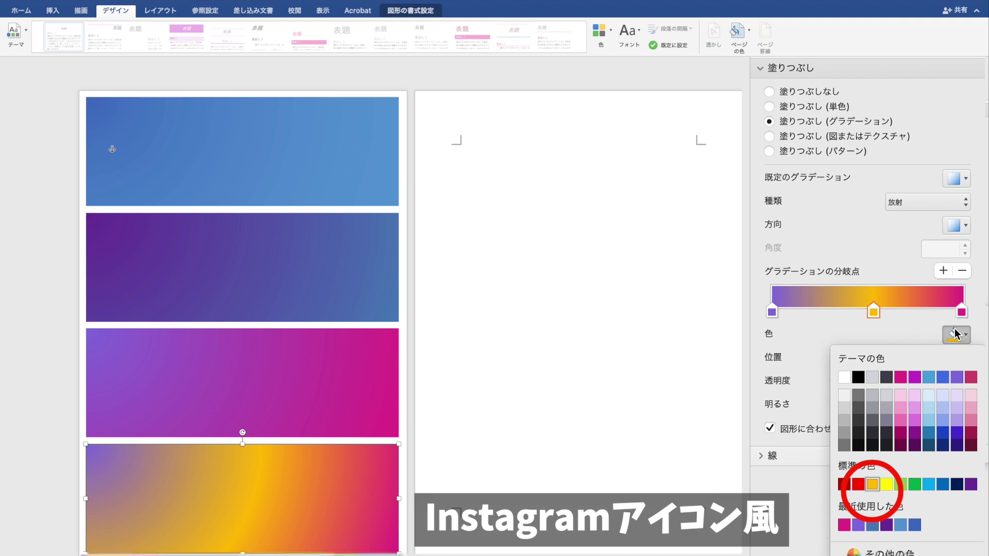
left_click(861, 489)
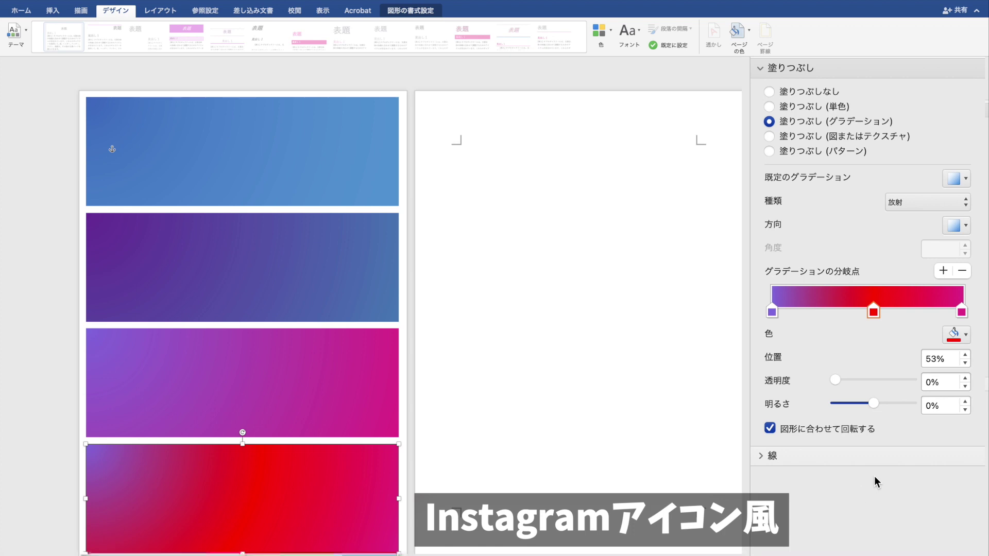
Step: Set the fourth rectangle's last gradient stop to standard orange and its first stop to theme magenta-purple
left_click(961, 312)
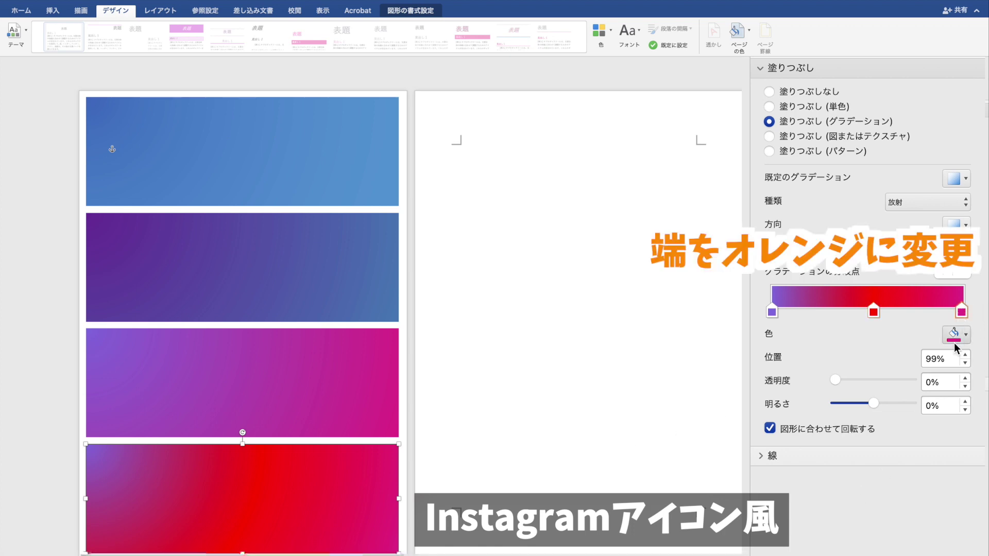
left_click(956, 334)
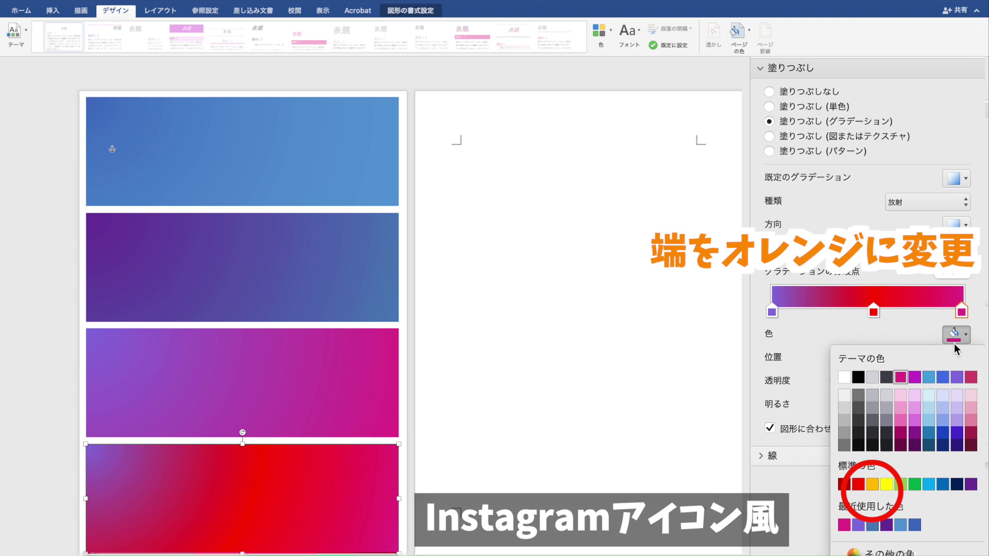
left_click(868, 485)
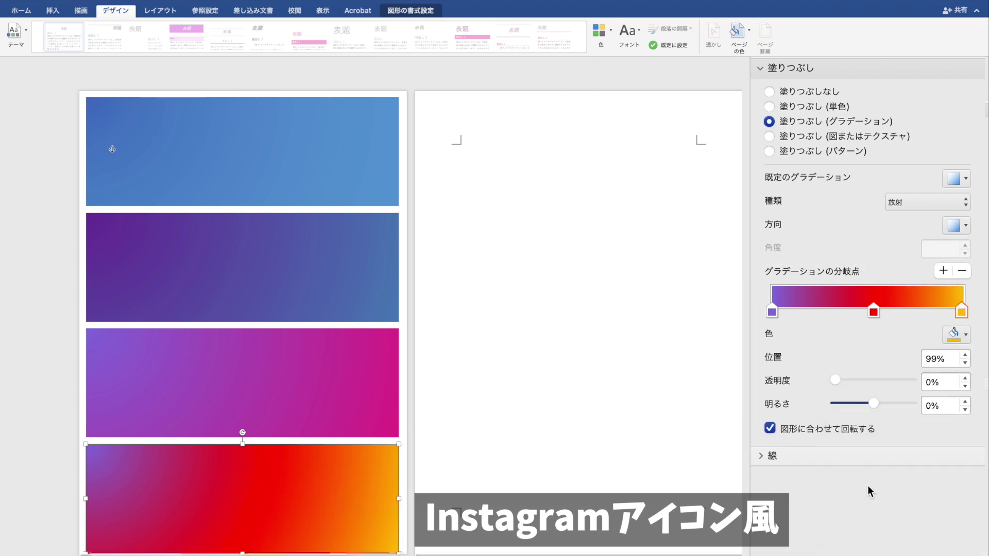
left_click(772, 312)
left_click(956, 334)
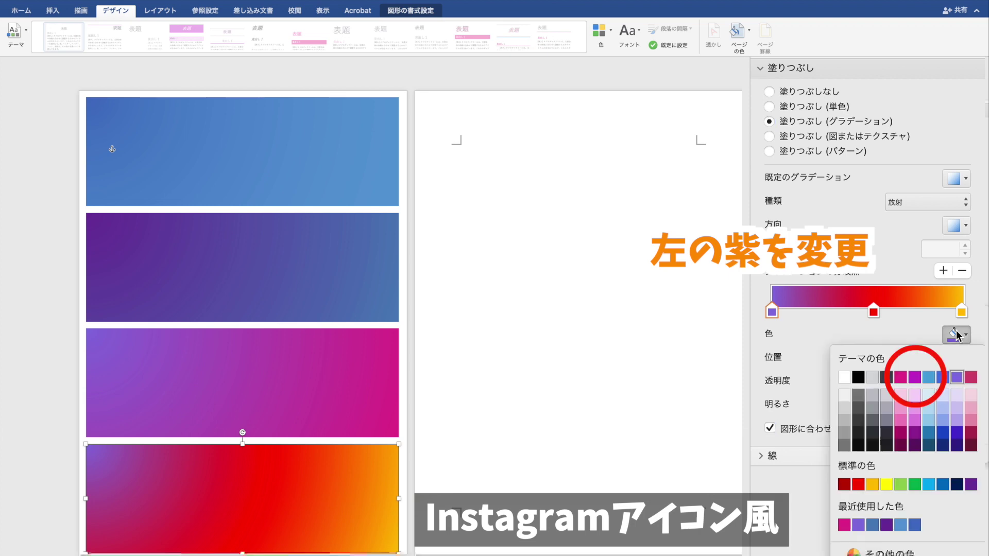
left_click(914, 379)
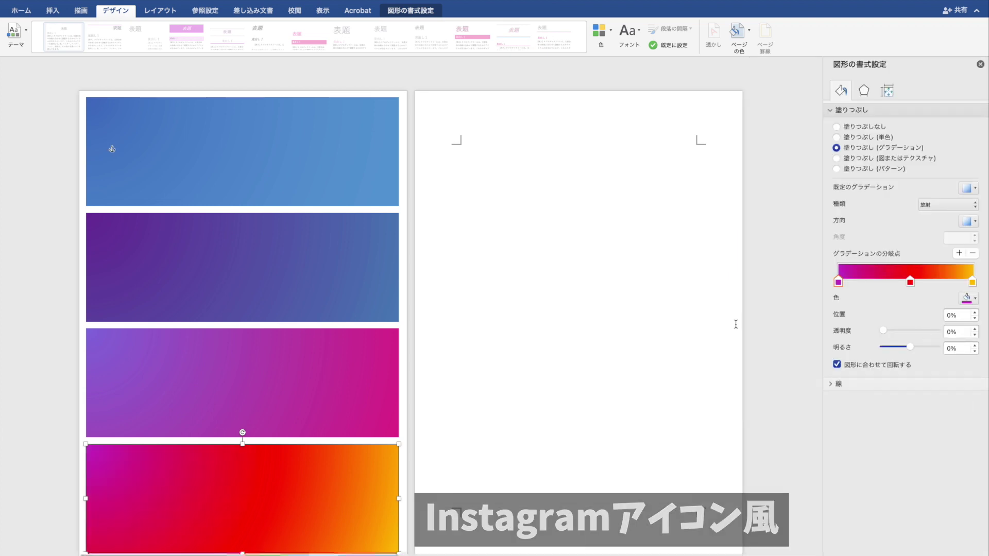
Step: Duplicate the blue rectangle at the top of the first page and place the copy at the top of the second page
left_click(457, 230)
left_click(369, 173)
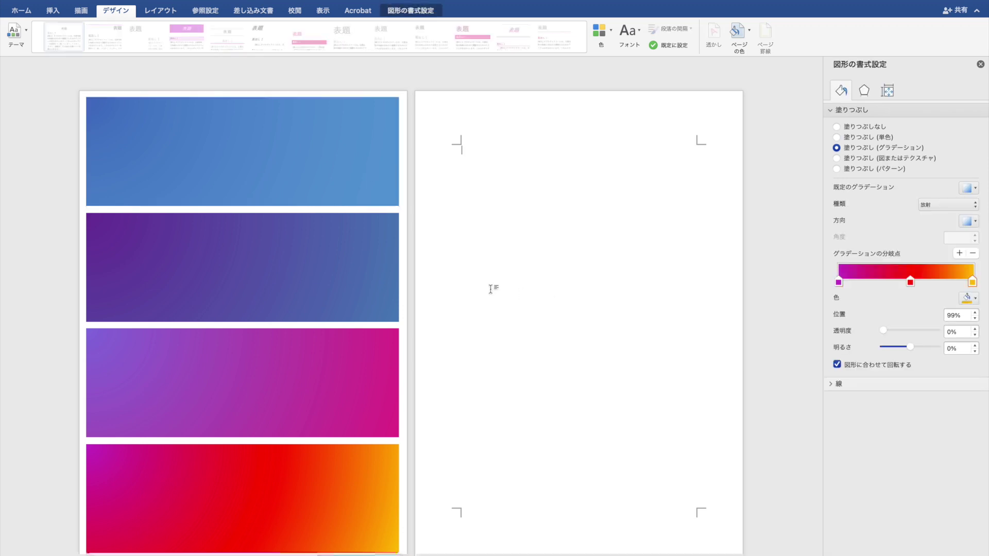
left_click(493, 287)
left_click(303, 166)
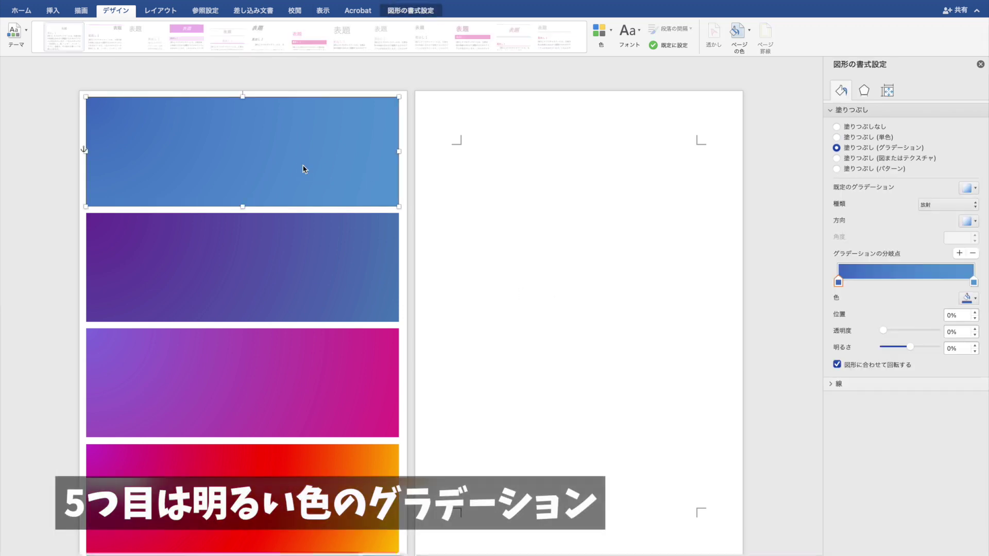
left_click_drag(302, 169, 632, 158)
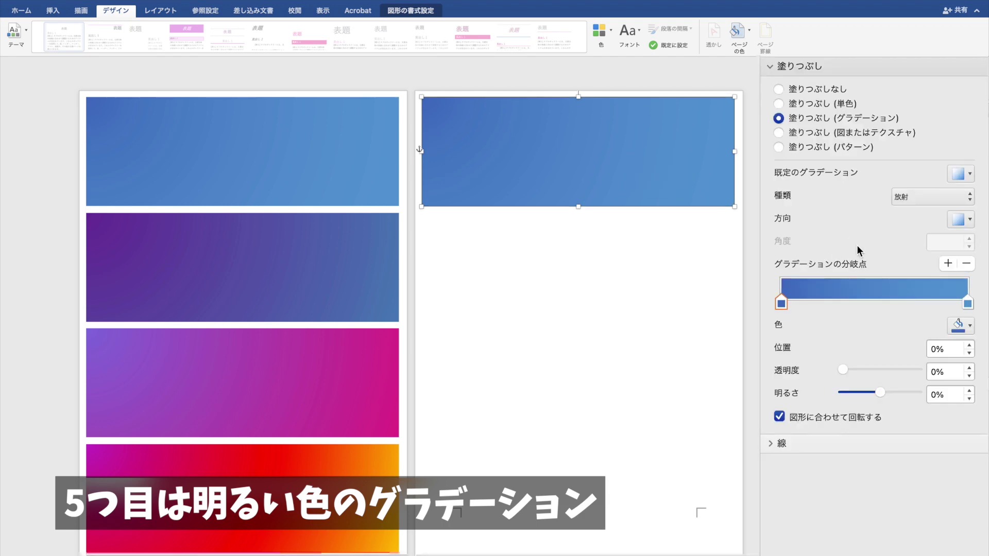
Step: Set the second page's rectangle to a gradient from theme pink at the first stop to theme light blue at the last stop
left_click(959, 326)
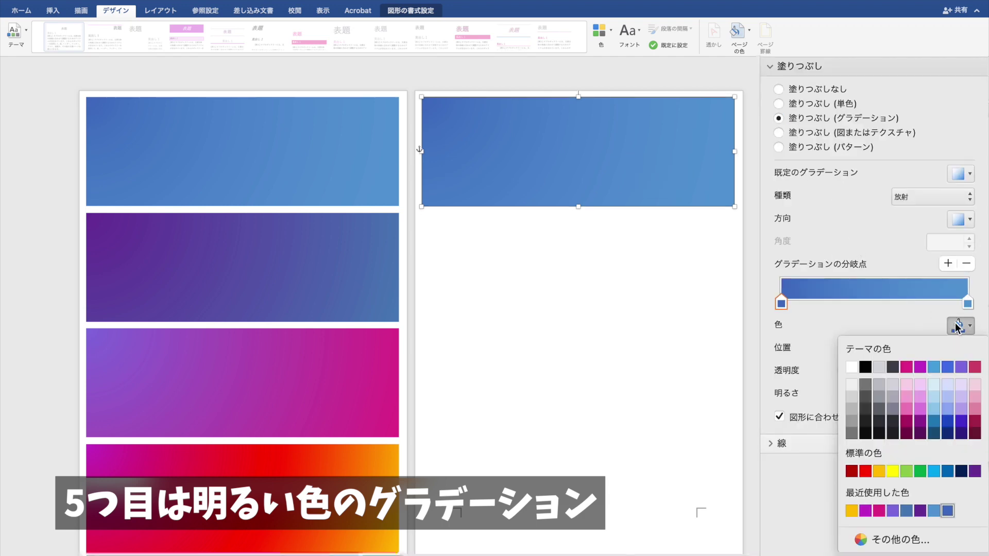
left_click(907, 367)
left_click(968, 303)
left_click(960, 325)
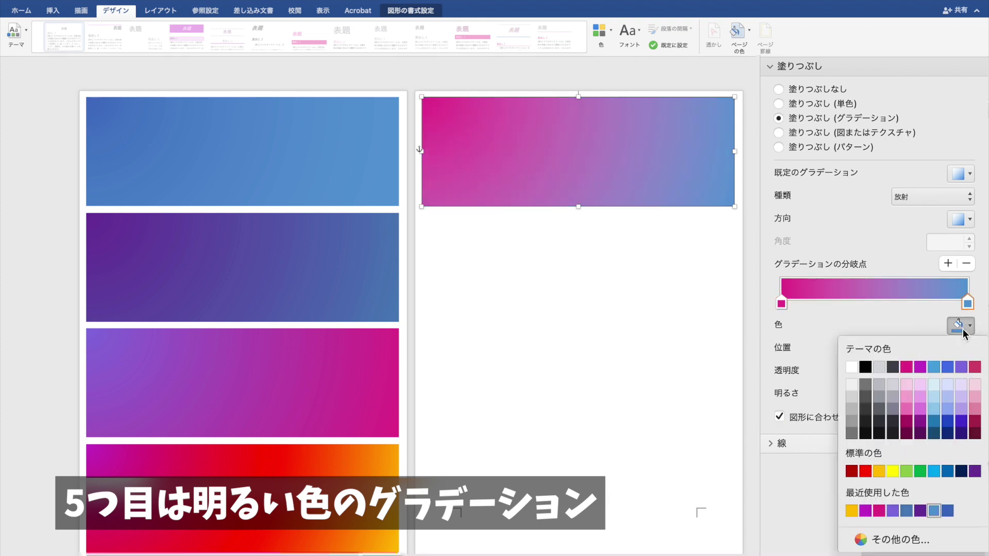
left_click(946, 370)
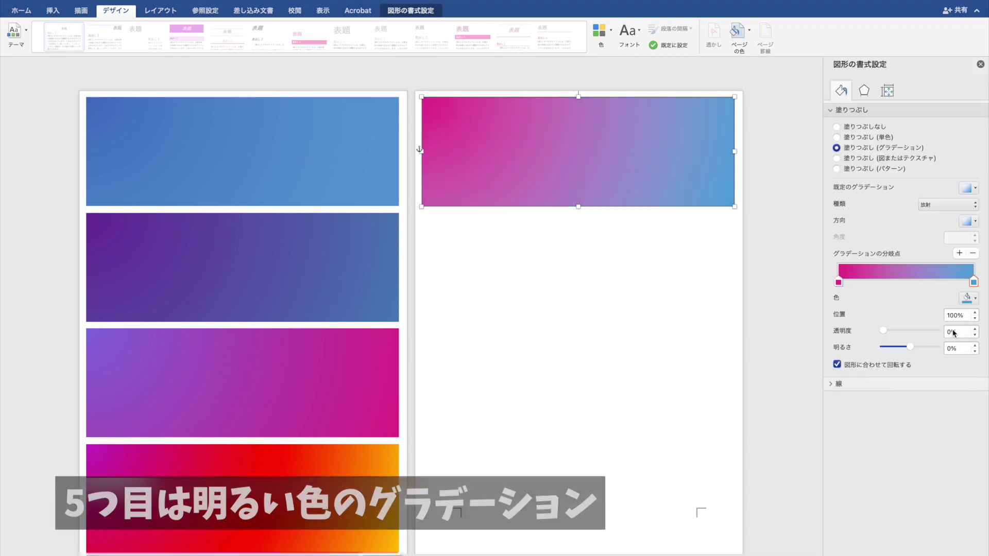
left_click(719, 320)
Step: Copy the pink-to-light-blue rectangle and paste it directly below the original on the second page
left_click(650, 163)
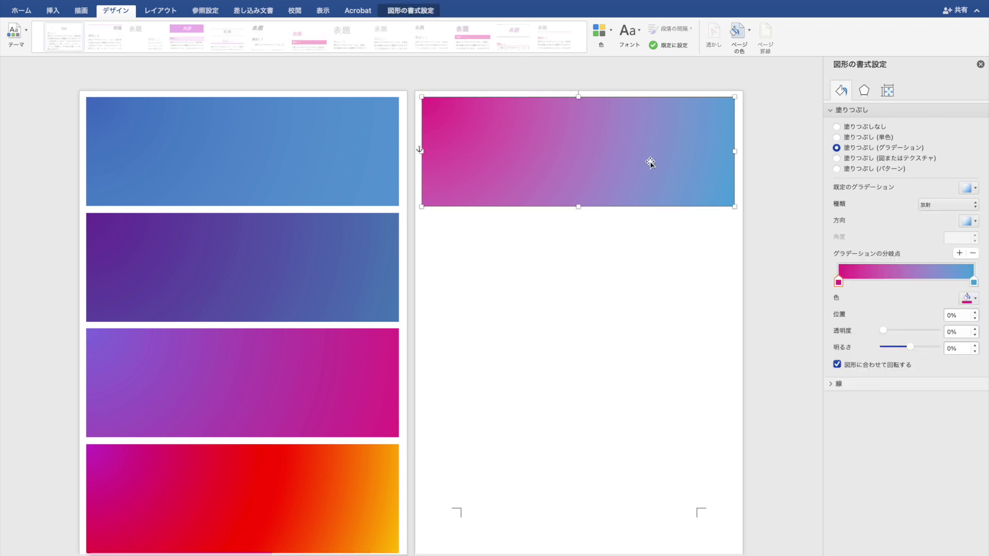
key("super+c")
key("super+v")
left_click_drag(648, 268, 642, 273)
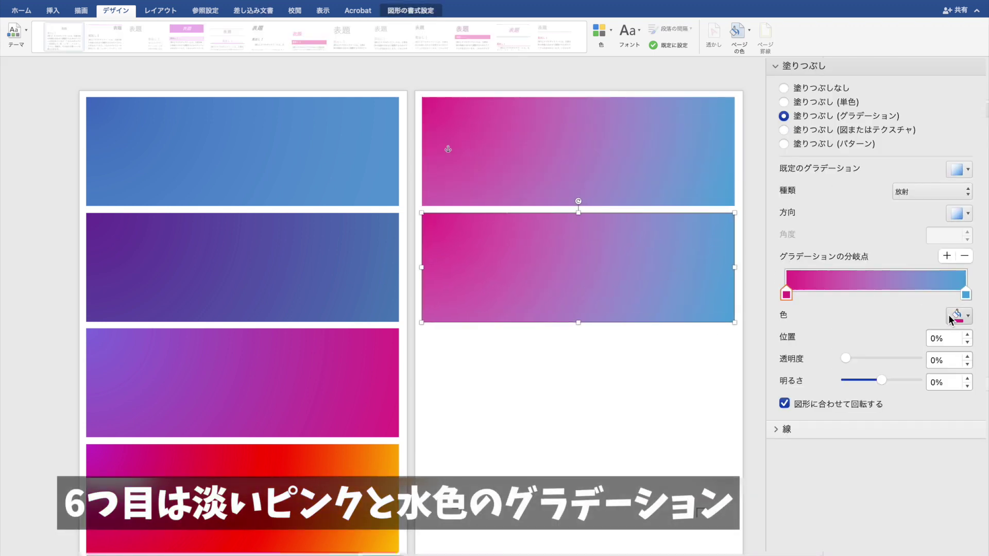
Step: Set the second page's second rectangle to a gradient from pale theme pink at the first stop to pale theme light blue at the last
left_click(957, 315)
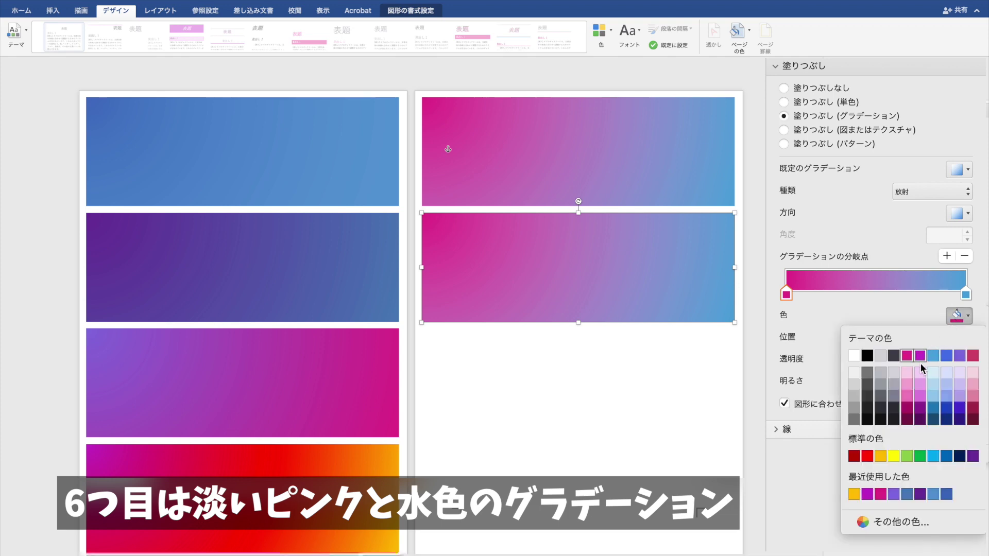
left_click(913, 375)
left_click(967, 295)
left_click(968, 316)
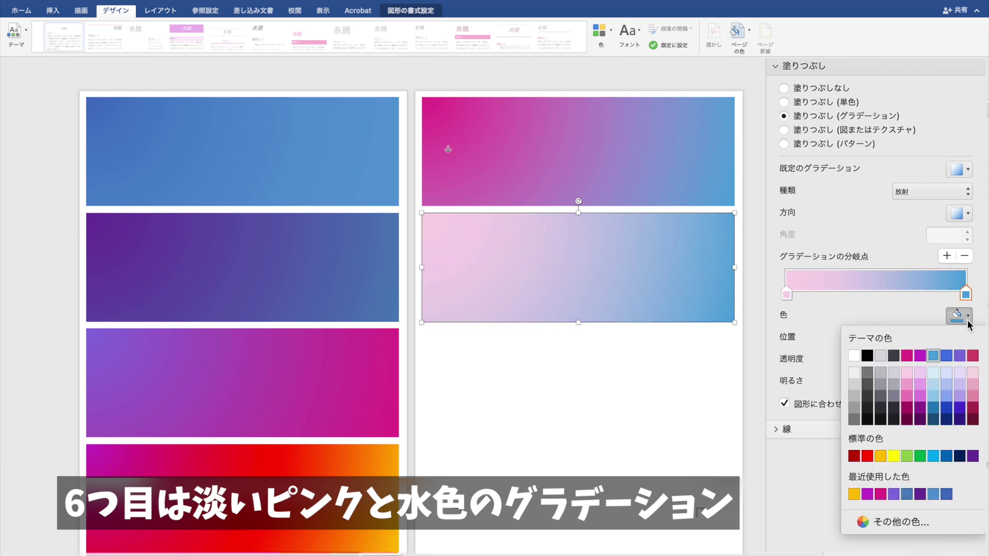
left_click(934, 384)
left_click(715, 393)
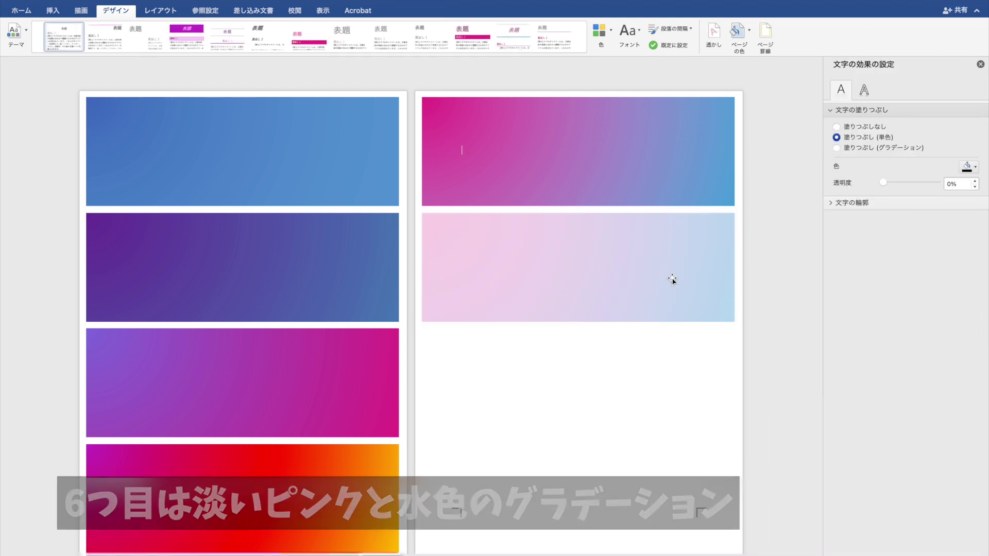
Step: Duplicate the pale pink-to-light-blue rectangle directly below it and try pale lavender for the copy's gradient stops
left_click(673, 281)
left_click_drag(672, 279, 679, 390)
left_click(967, 298)
left_click(928, 346)
left_click(973, 282)
left_click(967, 297)
left_click(929, 347)
left_click(974, 299)
left_click(949, 356)
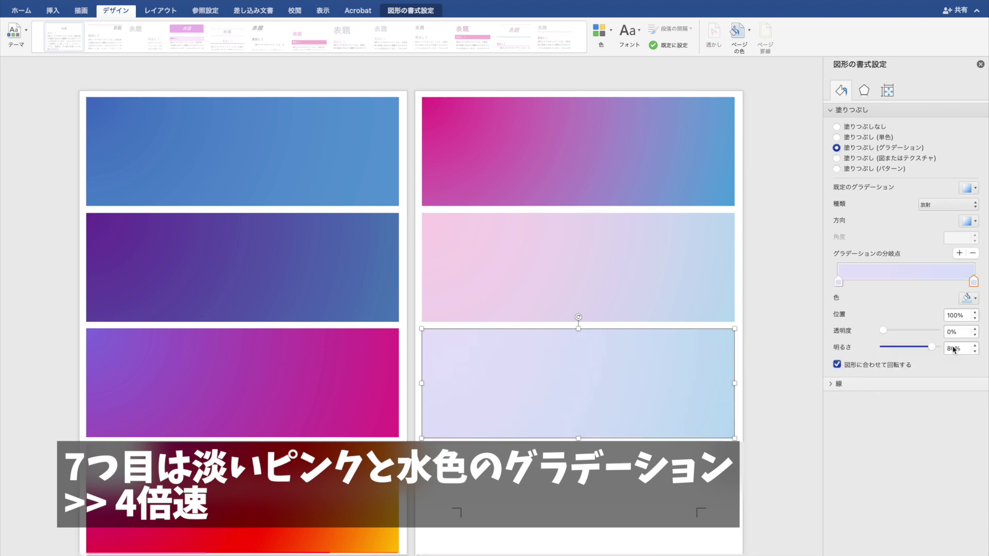
Step: Set the second page's third rectangle to a gradient from pale light blue at the first stop to pale lavender-blue at the last
left_click(968, 298)
left_click(954, 349)
left_click(968, 298)
left_click(954, 350)
left_click(973, 282)
left_click(967, 298)
left_click(929, 347)
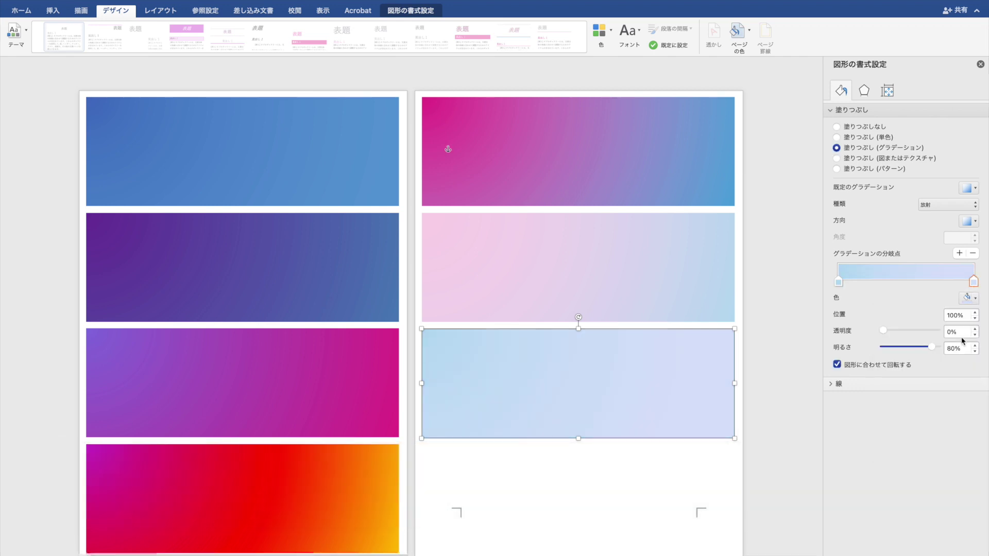
Step: Duplicate the light-blue-to-lavender rectangle and place the copy directly below it as the second page's fourth rectangle
left_click(667, 392)
left_click_drag(667, 391, 659, 505)
left_click(968, 298)
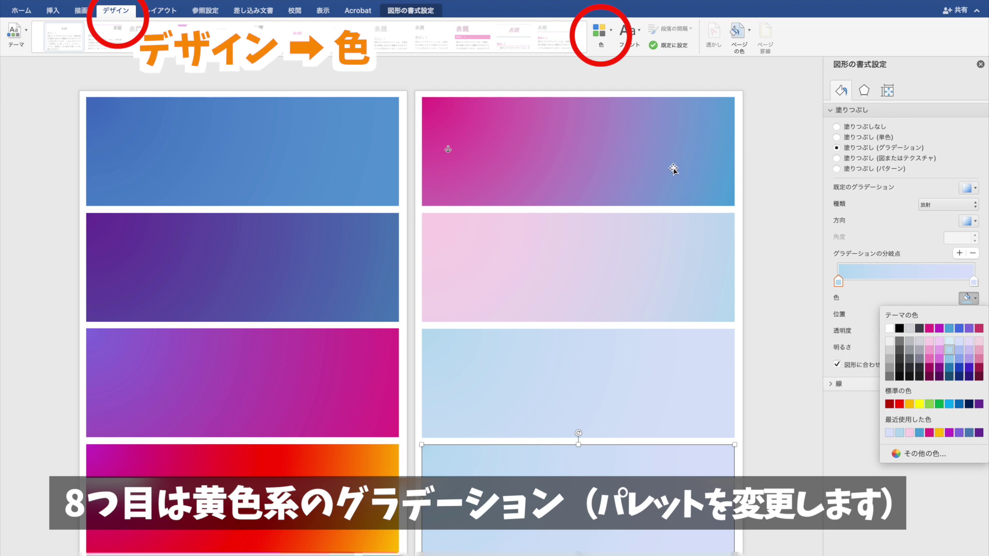
Step: Change the document's theme colours to the ペーパー (Paper) palette
left_click(601, 32)
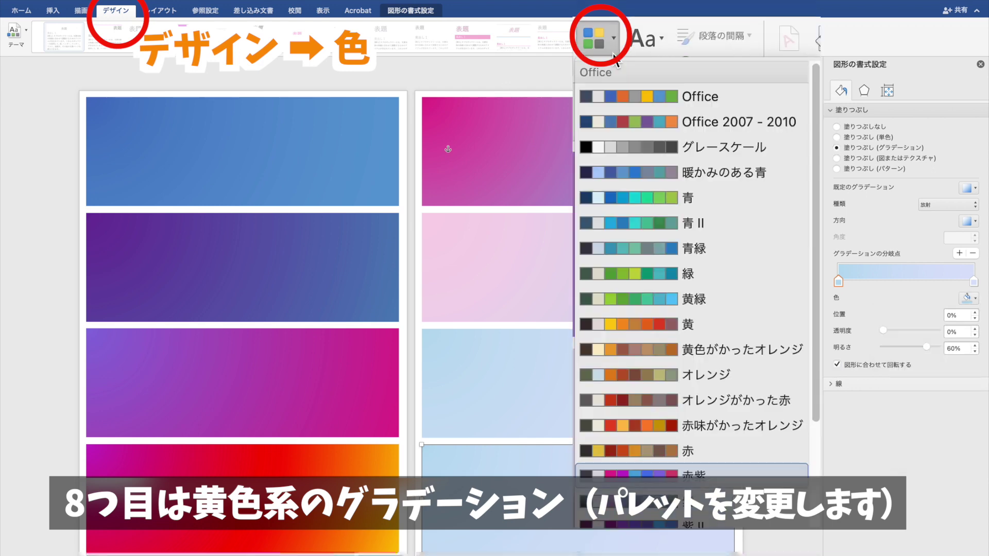
scroll(695, 273, "down", 5)
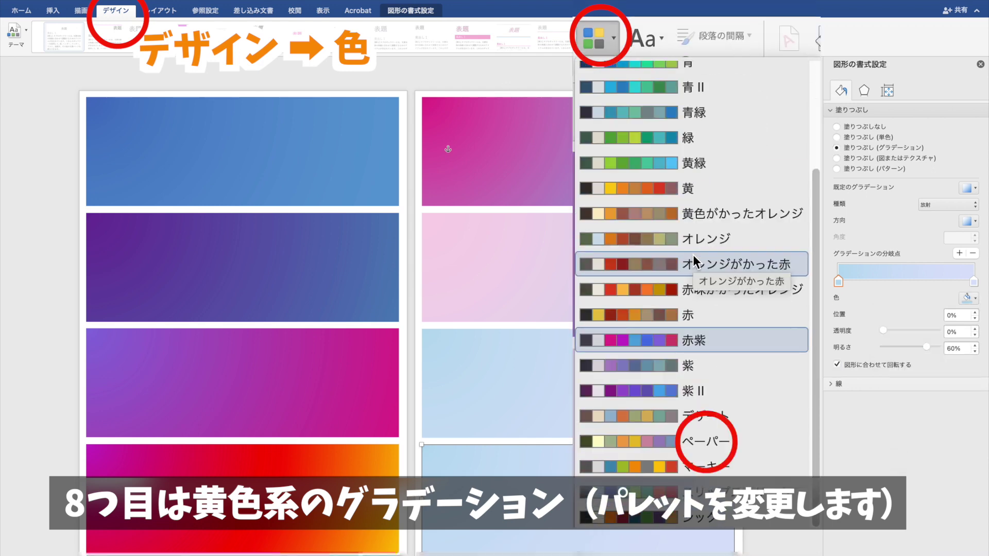
left_click(682, 437)
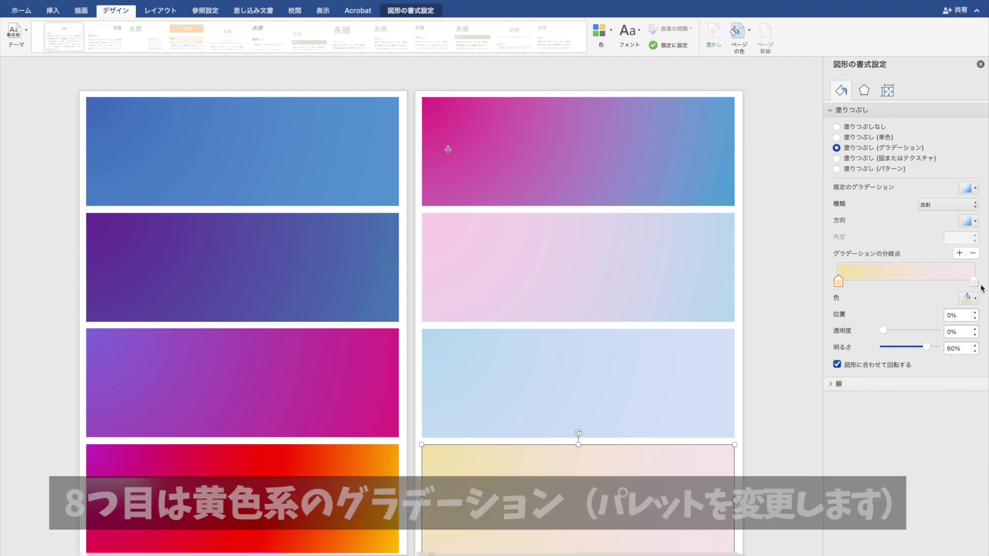
Step: Set the second page's fourth rectangle to a gradient from light theme yellow at the first stop to light theme pink at the last
left_click(969, 298)
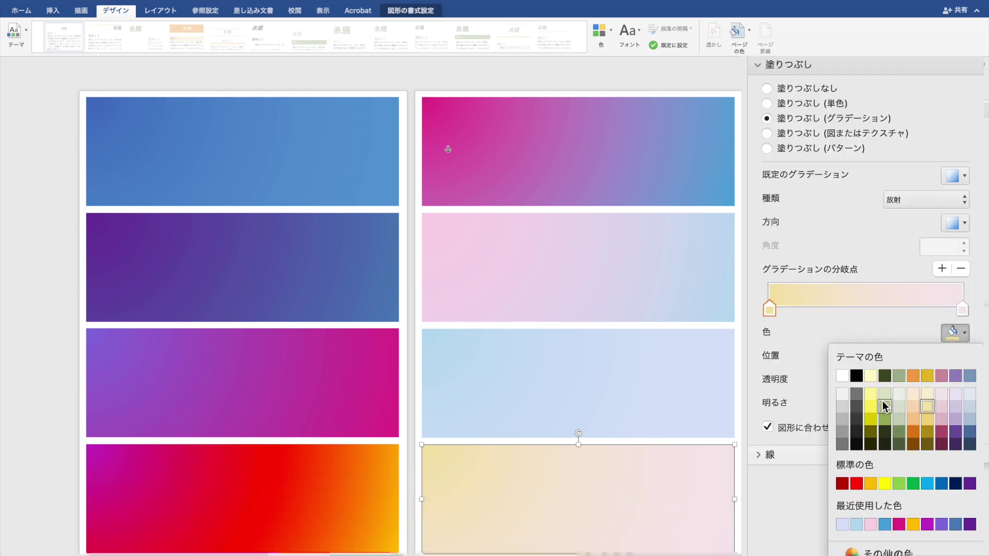
left_click(874, 407)
left_click(962, 309)
left_click(963, 333)
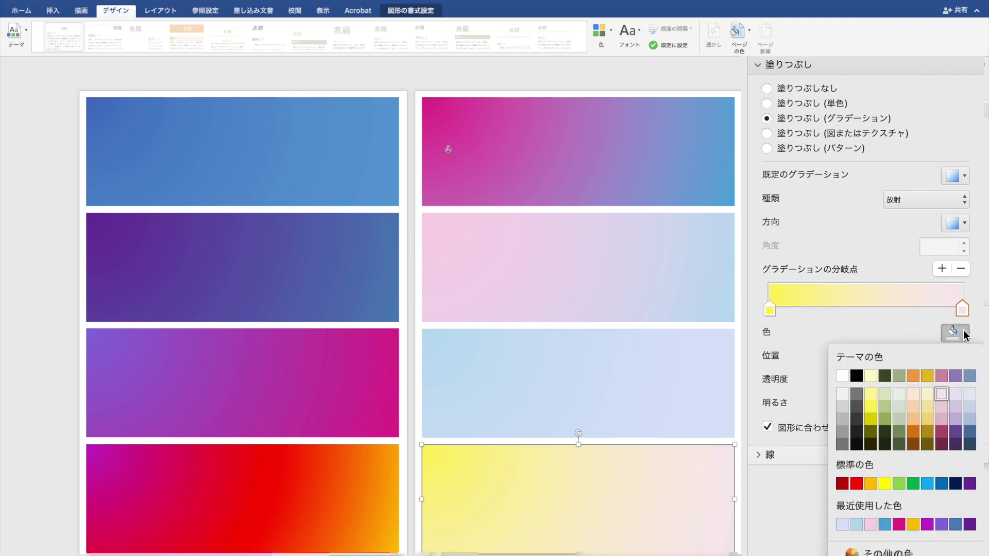
left_click(944, 404)
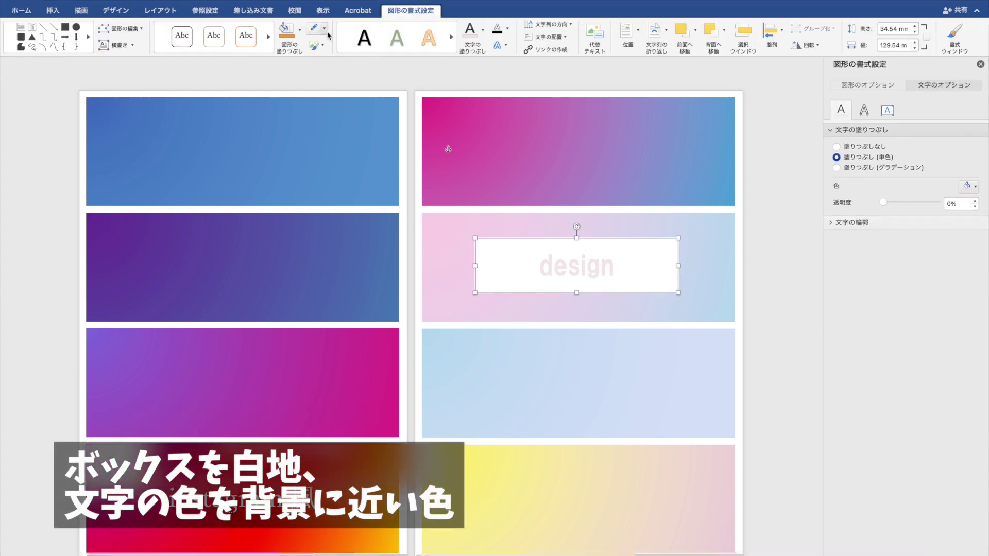
Step: Set the "design" text in the white box on the pale pink rectangle to a light theme purple
left_click(324, 28)
left_click(483, 30)
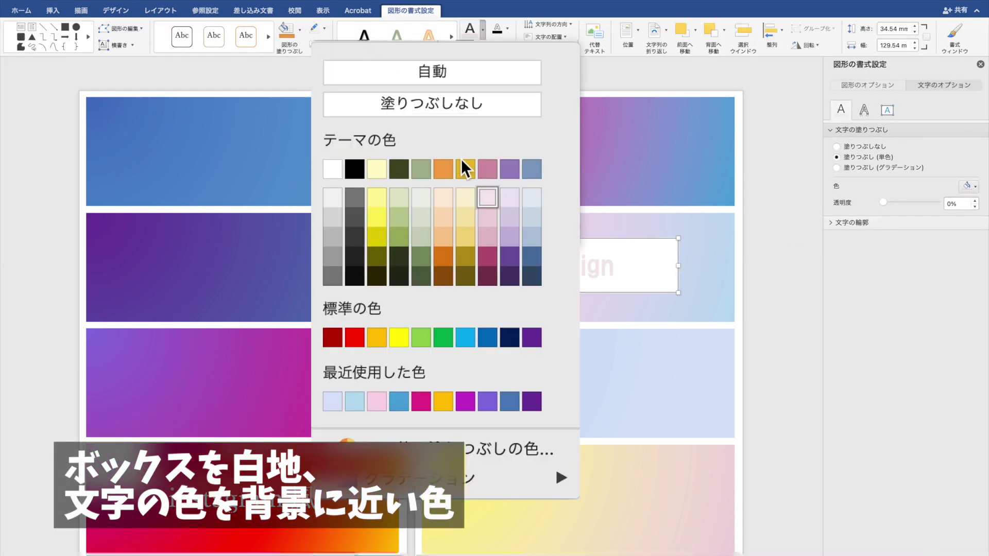
left_click(507, 217)
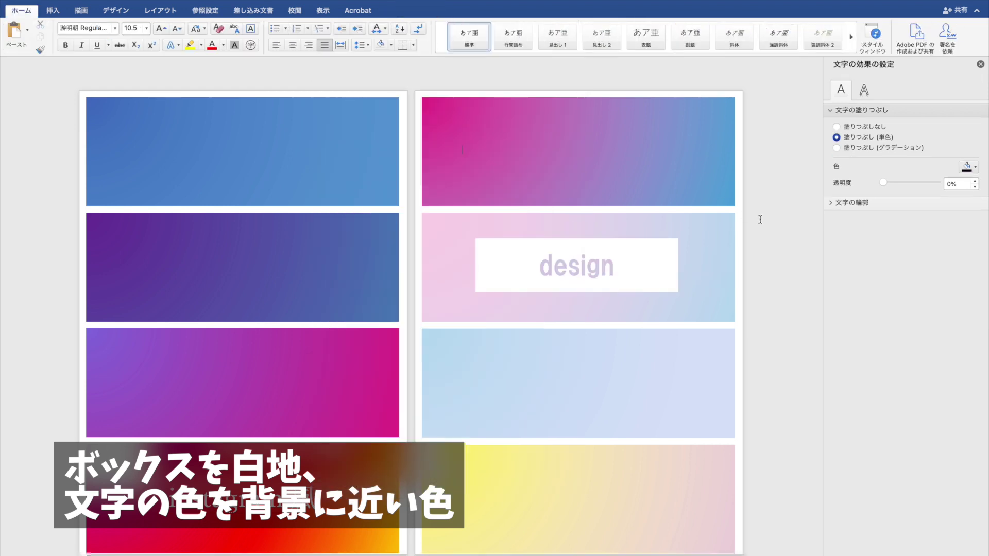
Step: Copy the white "design" box onto the pale light blue rectangle and set its text to a light theme blue
left_click_drag(647, 281, 647, 399)
left_click(483, 30)
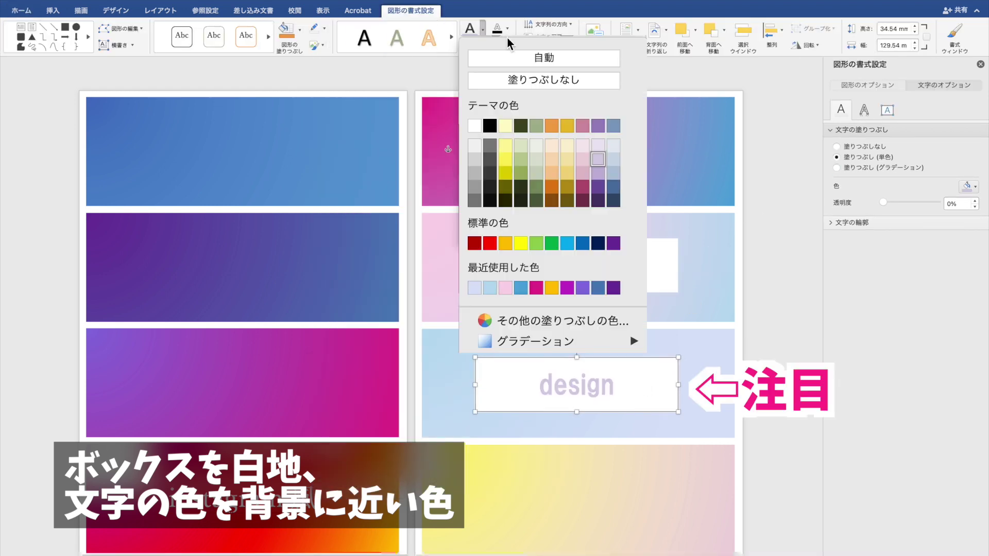
left_click(612, 159)
Step: Copy the white "design" box onto the yellow-to-pink rectangle and set its text to a light theme gold
left_click_drag(658, 360, 661, 480)
left_click(484, 32)
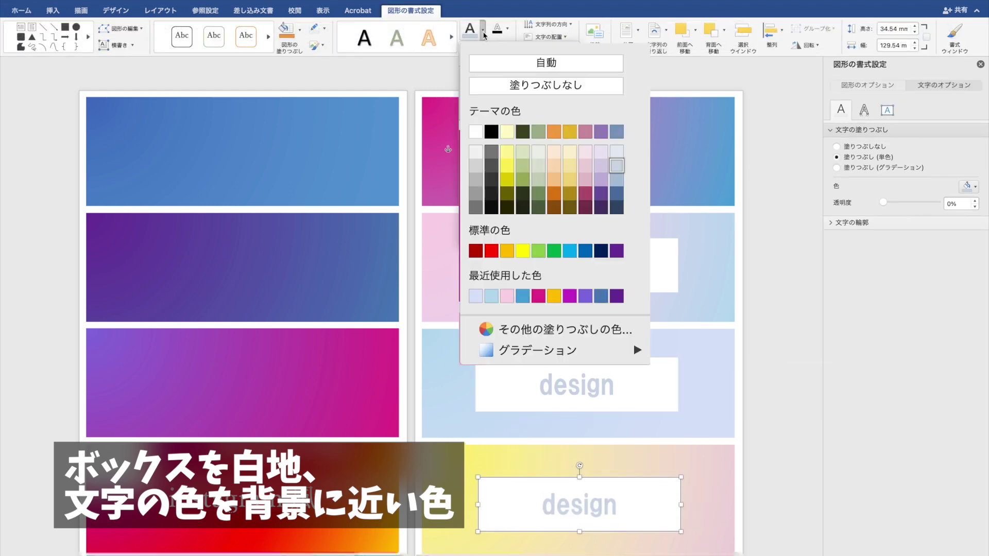
left_click(570, 165)
Step: Copy the "design" box onto the bright pink-blue rectangle, with no box fill and white text
left_click_drag(651, 504, 648, 151)
left_click(483, 32)
left_click(465, 77)
Step: Copy the unfilled white "design" text box onto the blue, purple and red-purple rectangles on the first page
left_click_drag(577, 152, 241, 149)
left_click(241, 384)
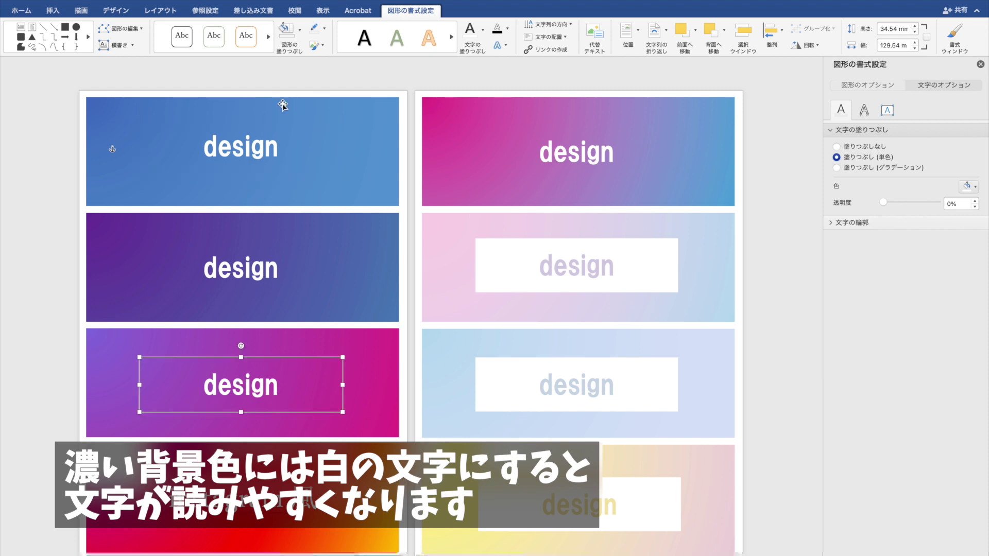
Step: Recolour the "design" text pale blue on the blue rectangle and grey in an unfilled box on the yellow one
left_click(241, 149)
left_click(483, 32)
left_click(479, 202)
Step: Copy the white "design" text box onto the first page's fourth, red-to-orange rectangle
left_click(266, 261)
left_click(256, 405)
left_click_drag(239, 371, 256, 412)
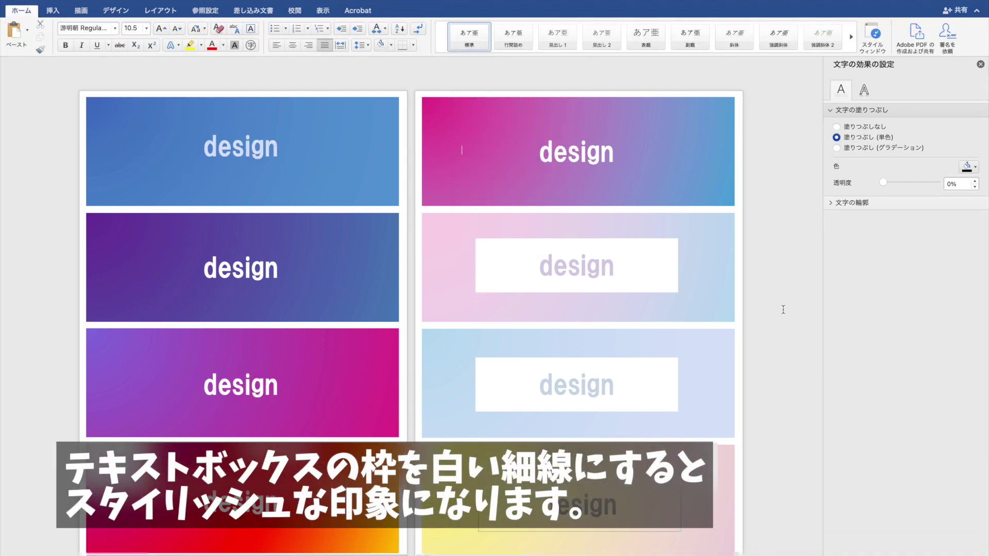
Step: Give the "design" text box on the bright pink-blue rectangle a white outline
left_click(475, 150)
left_click(324, 29)
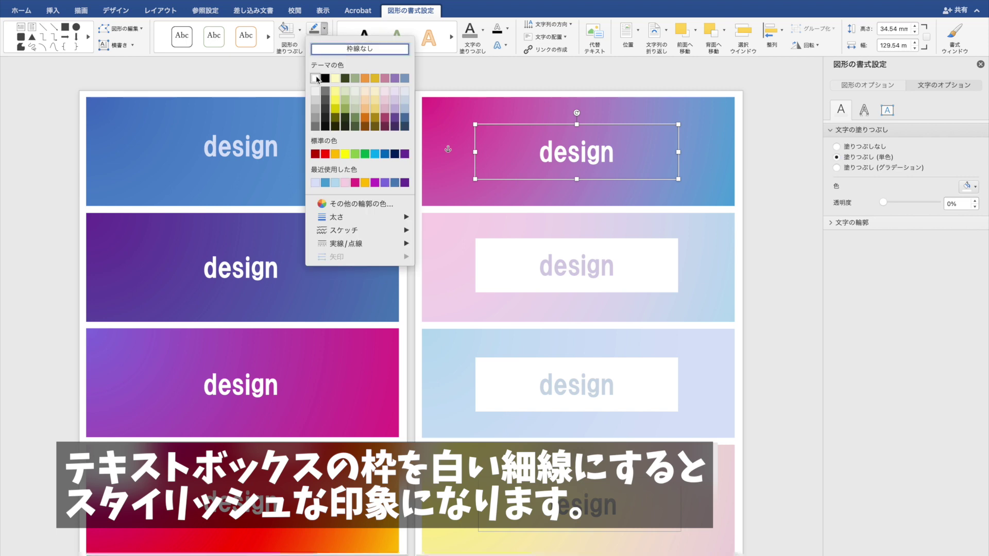
left_click(315, 78)
left_click(500, 68)
Step: Apply the same white outline to the "design" text box on the first page's blue rectangle
left_click(306, 159)
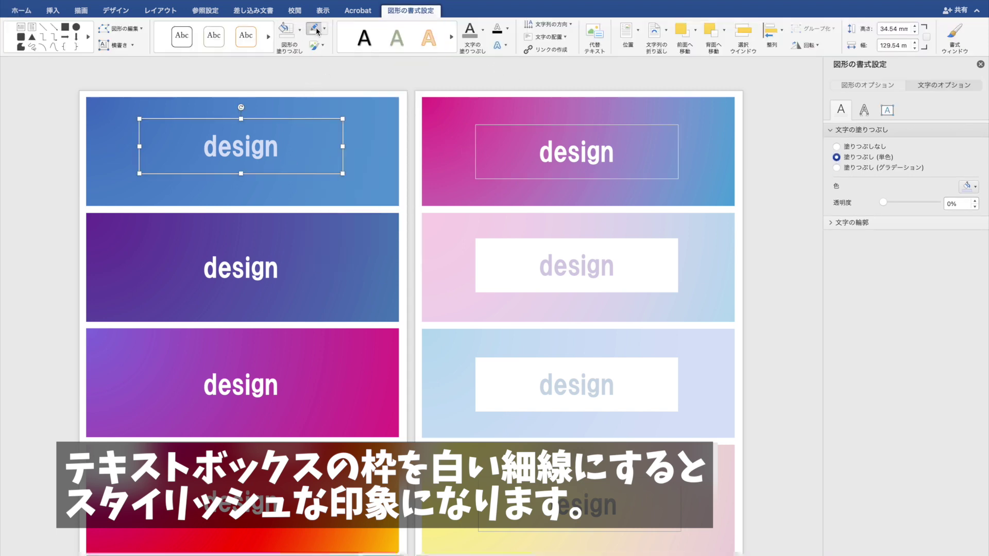
left_click(242, 273)
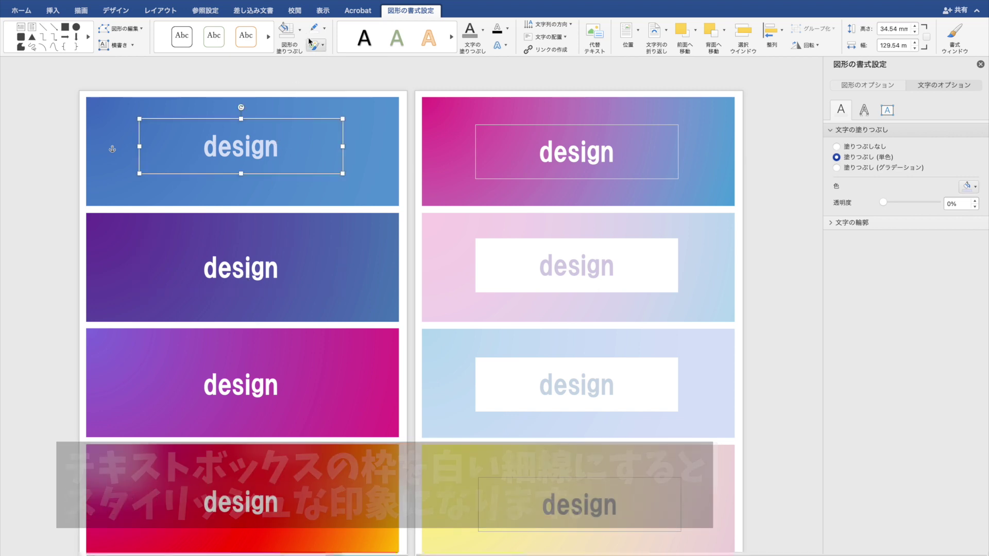
left_click(296, 85)
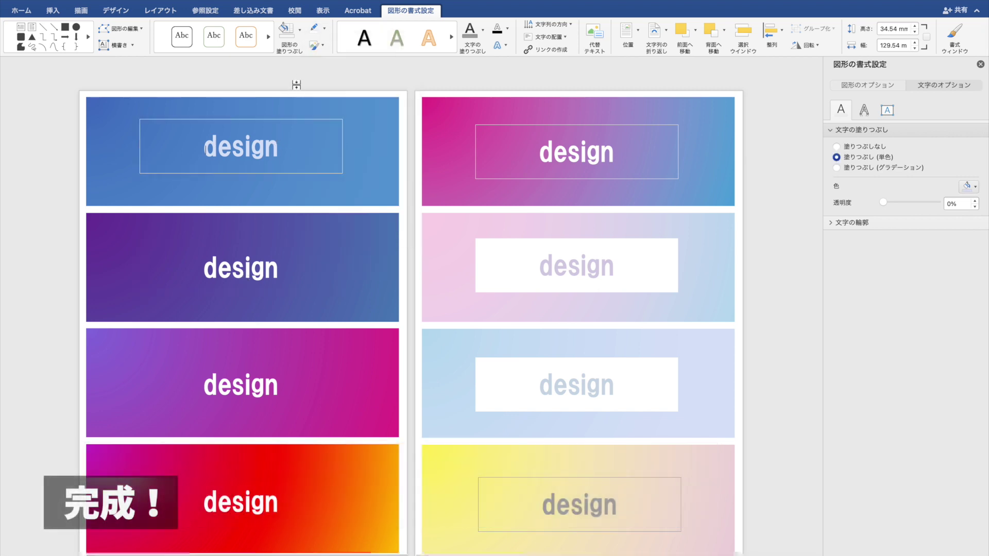